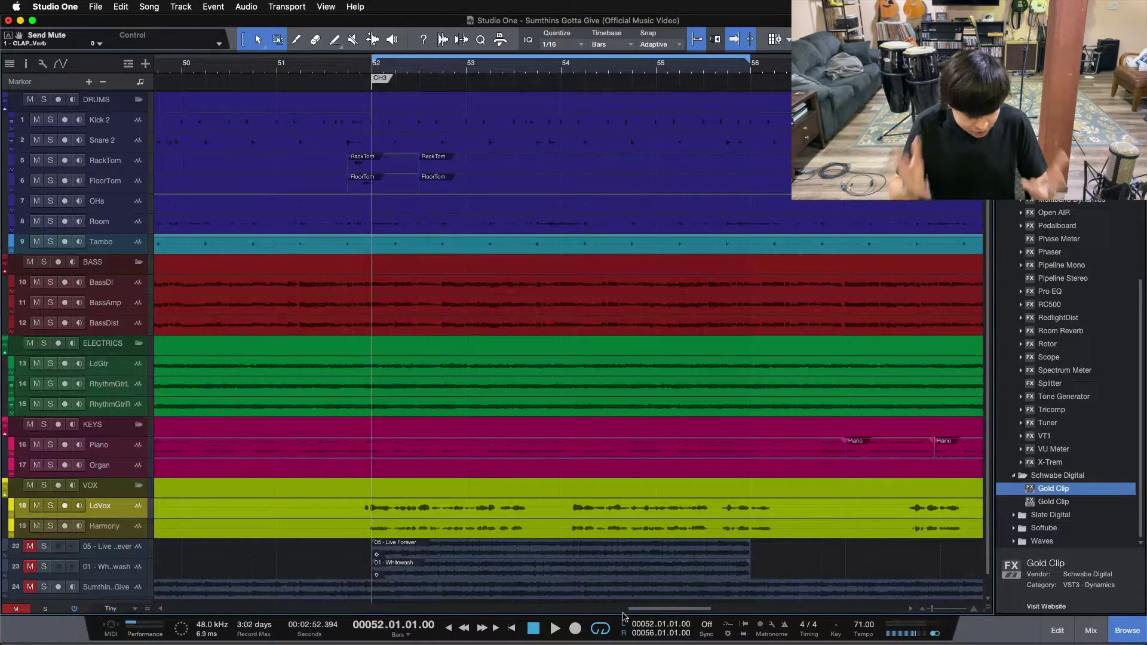
Switch off looping of the range from bar 52 to bar 56.
key(F3)
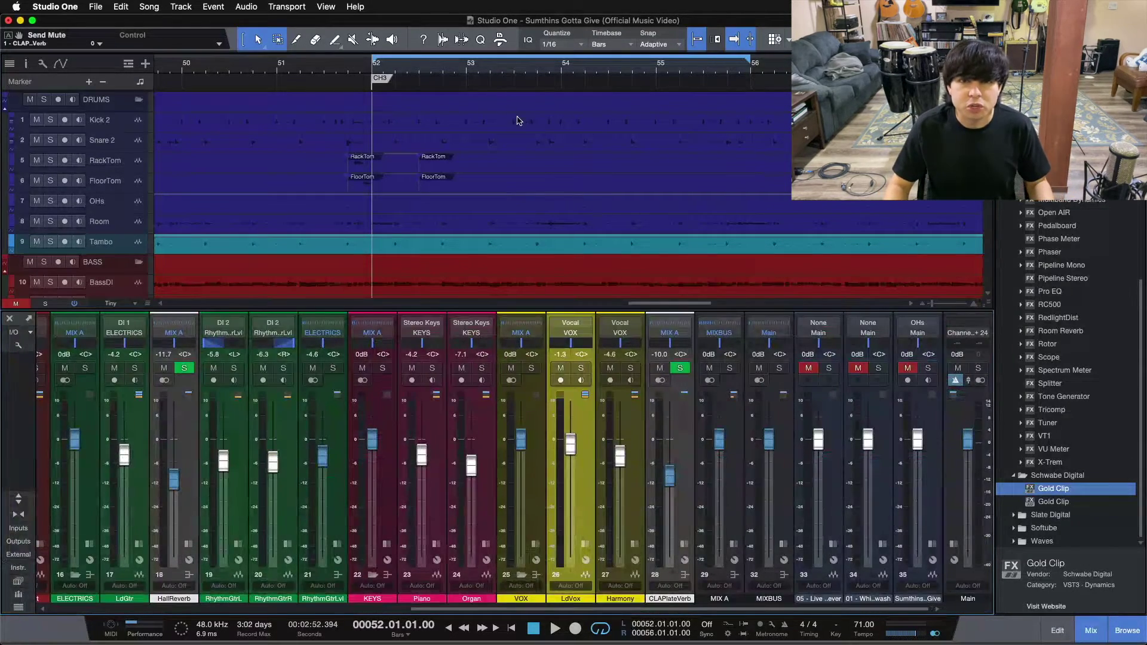
drag(501, 74, 348, 56)
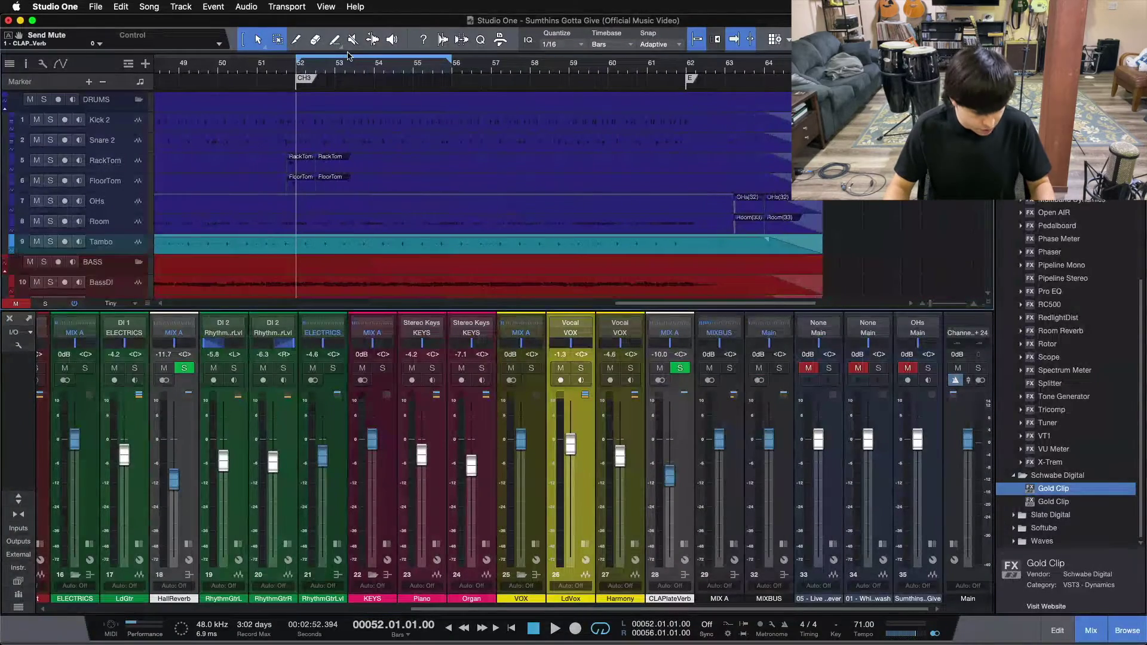
key(F3)
click(454, 62)
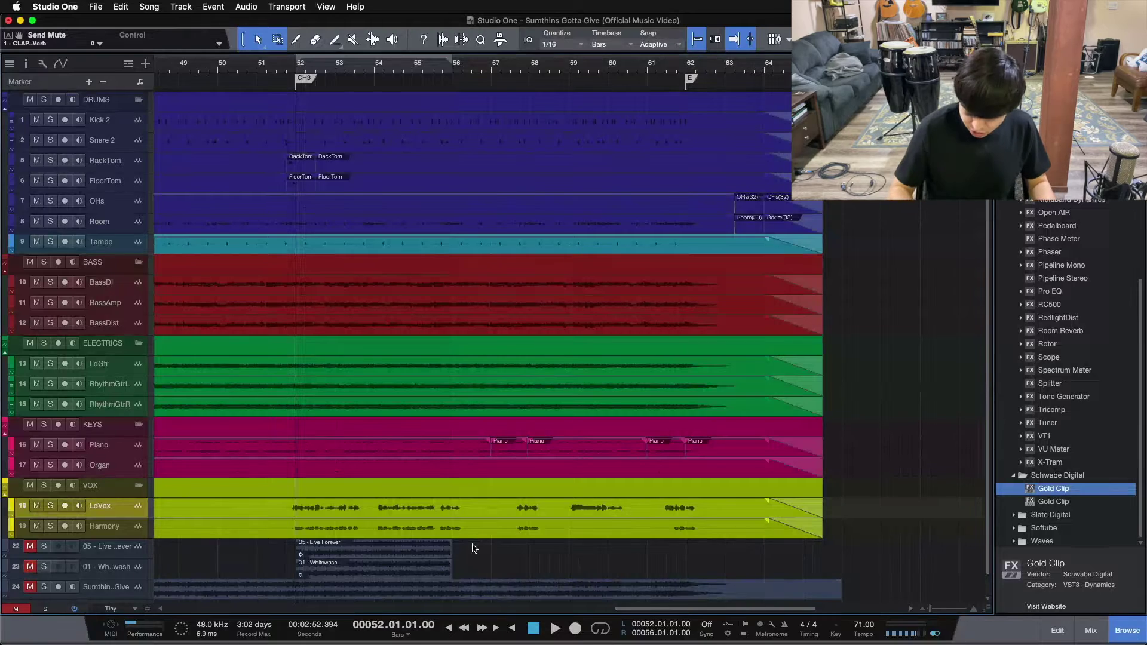
Rewind to about bar 49 and play the full mix through the final chorus to about bar 62.
key(KP_Subtract)
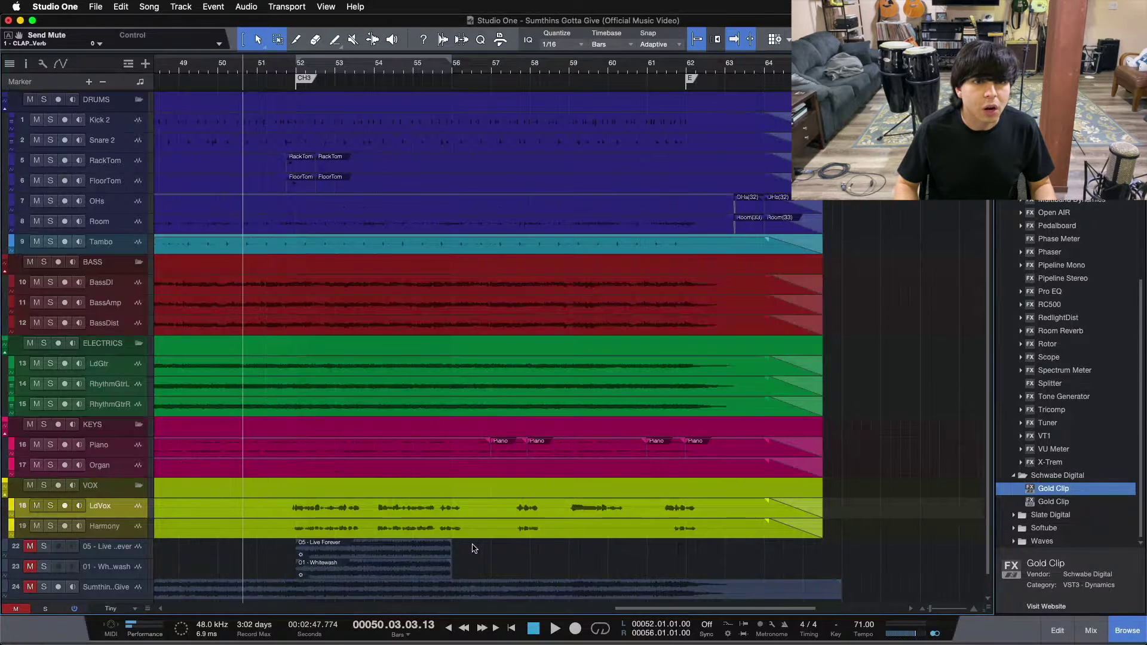
key(KP_Subtract)
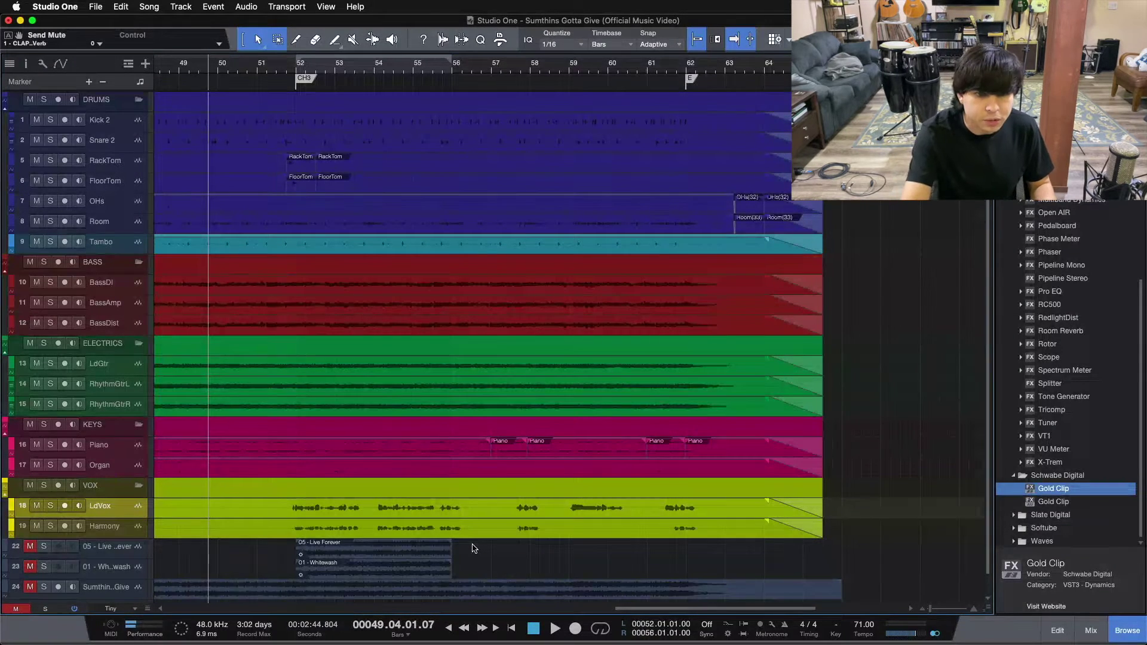
key(space)
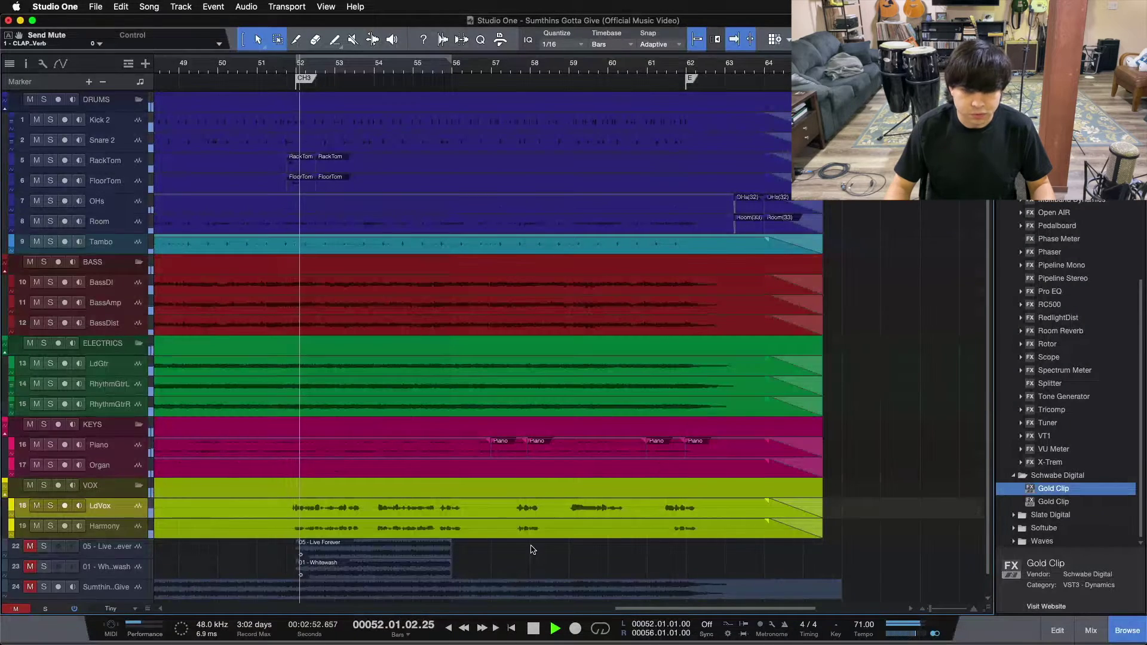
key(F3)
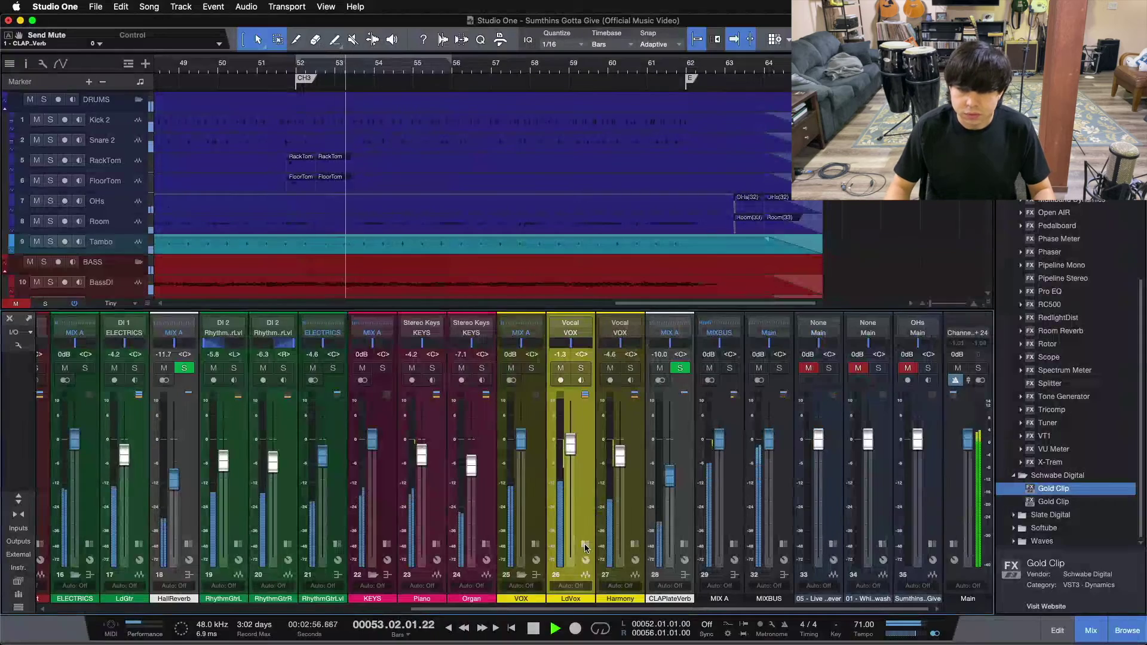
key(F3)
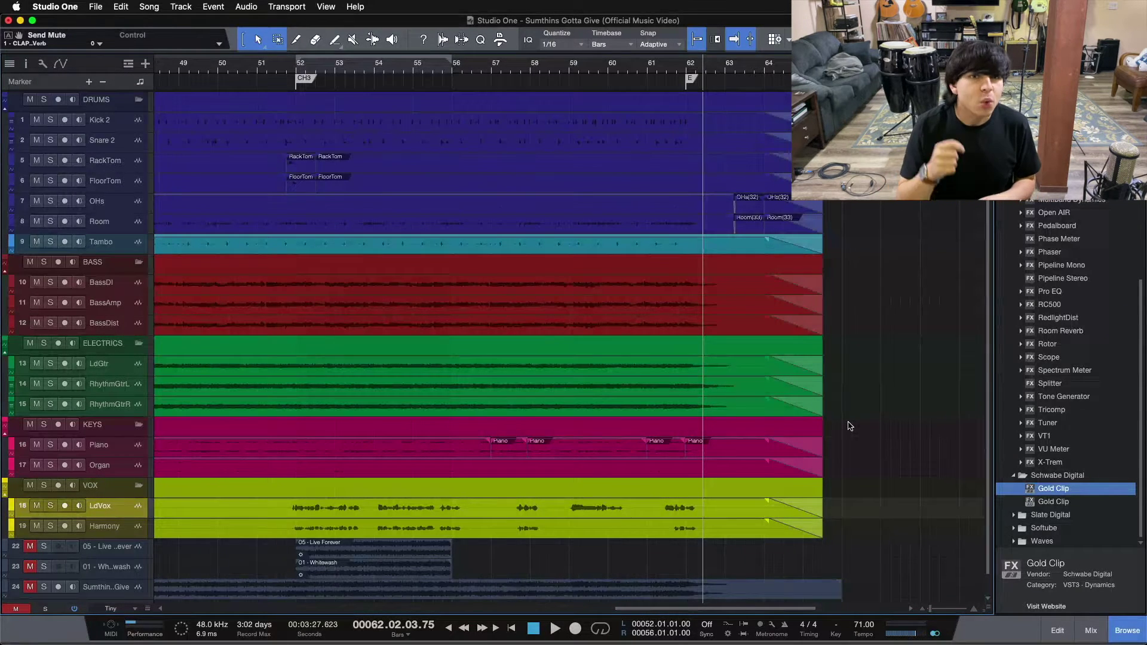
key(F3)
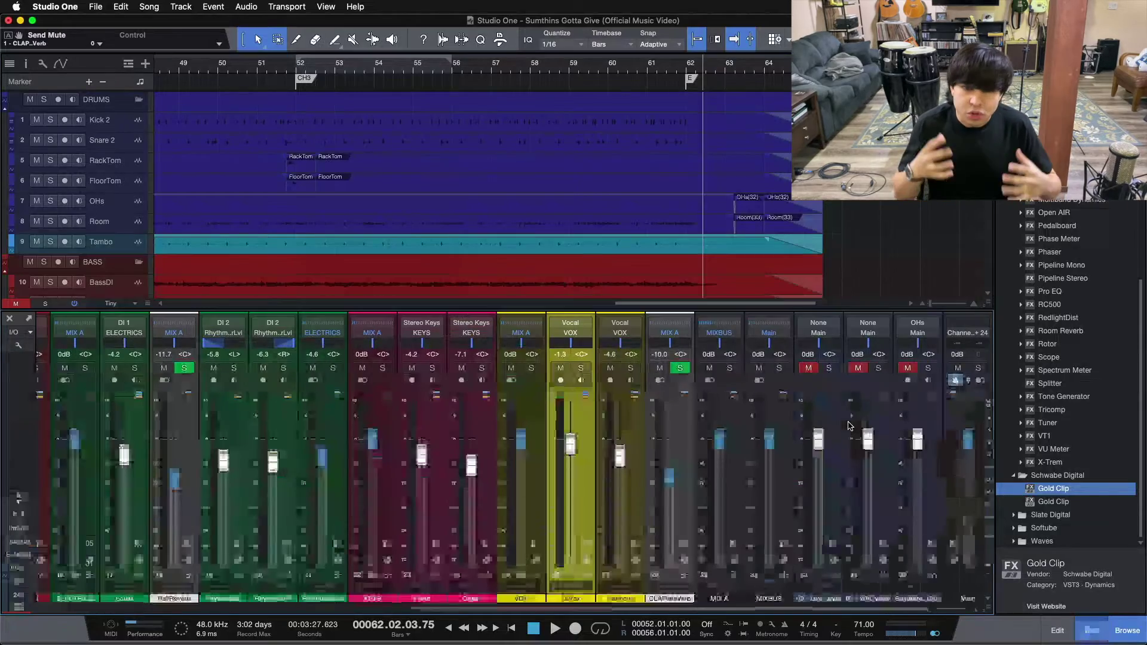
click(591, 544)
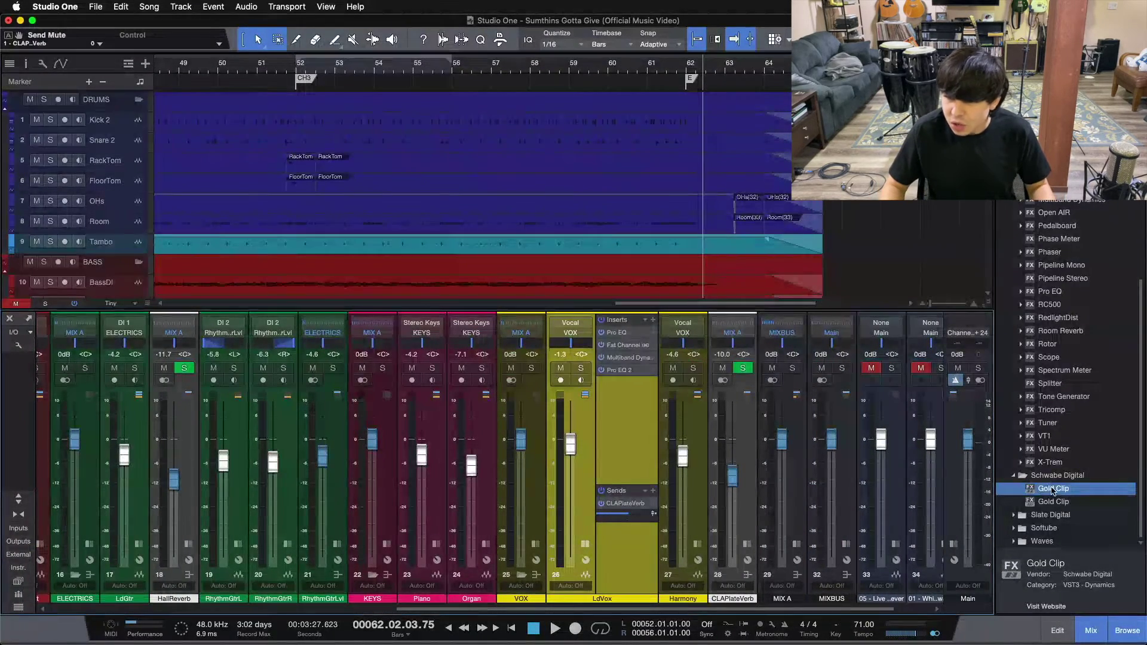
click(585, 541)
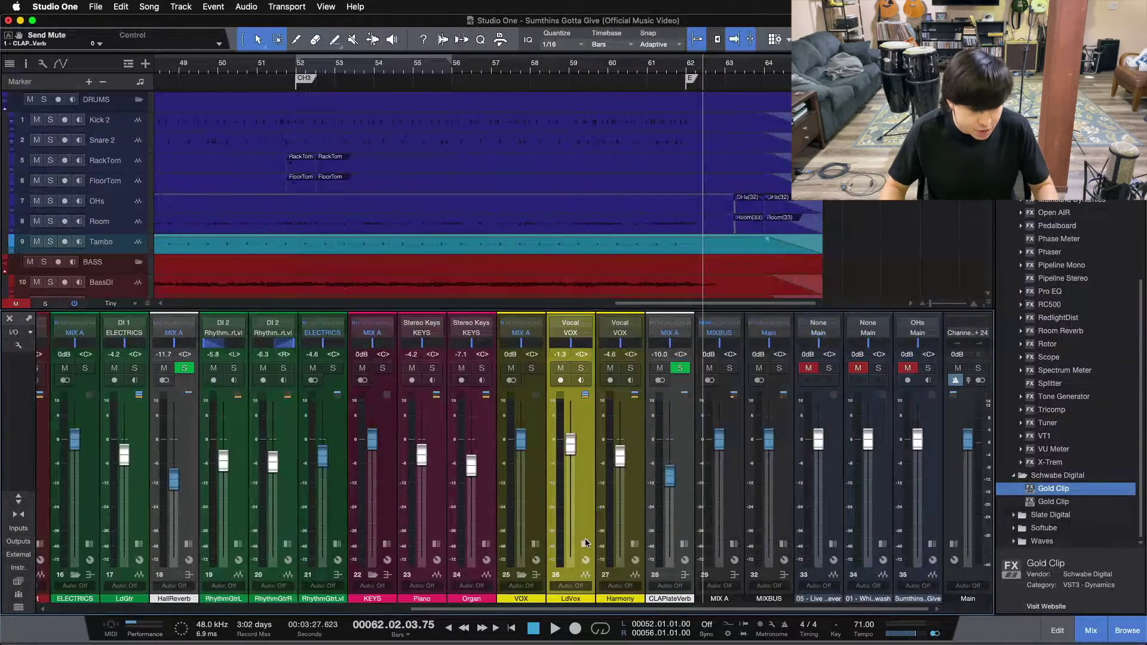
key(F3)
right_click(122, 509)
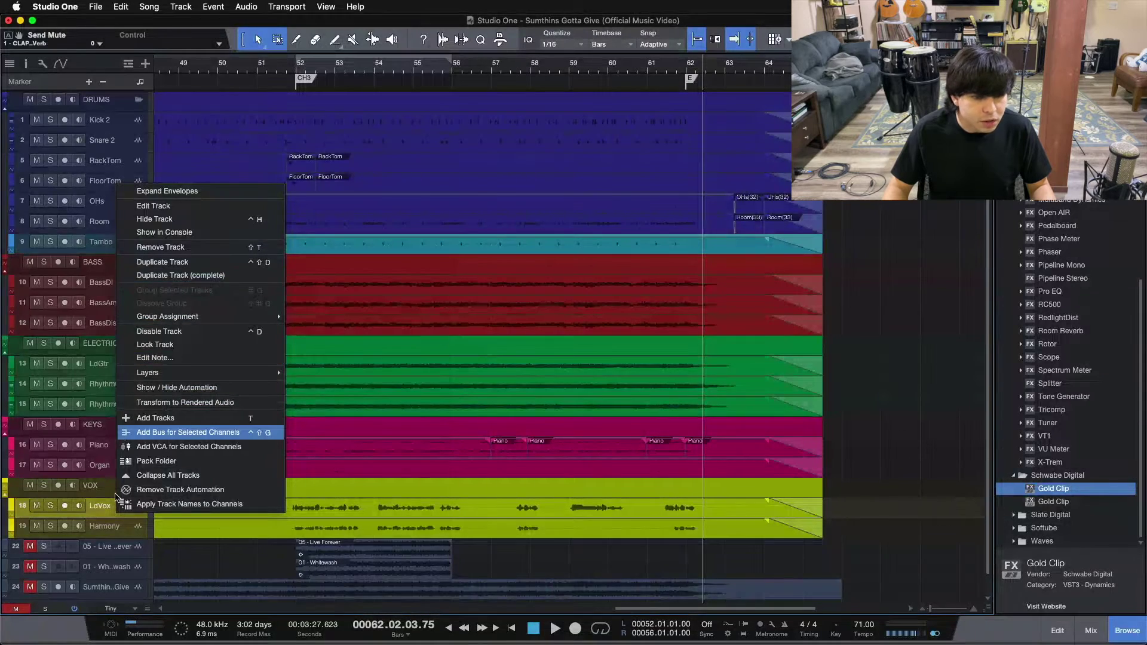
key(Escape)
Add a bus channel, place it directly after the Harmony channel in the mixer, and name it GoldClip.
key(F3)
right_click(593, 503)
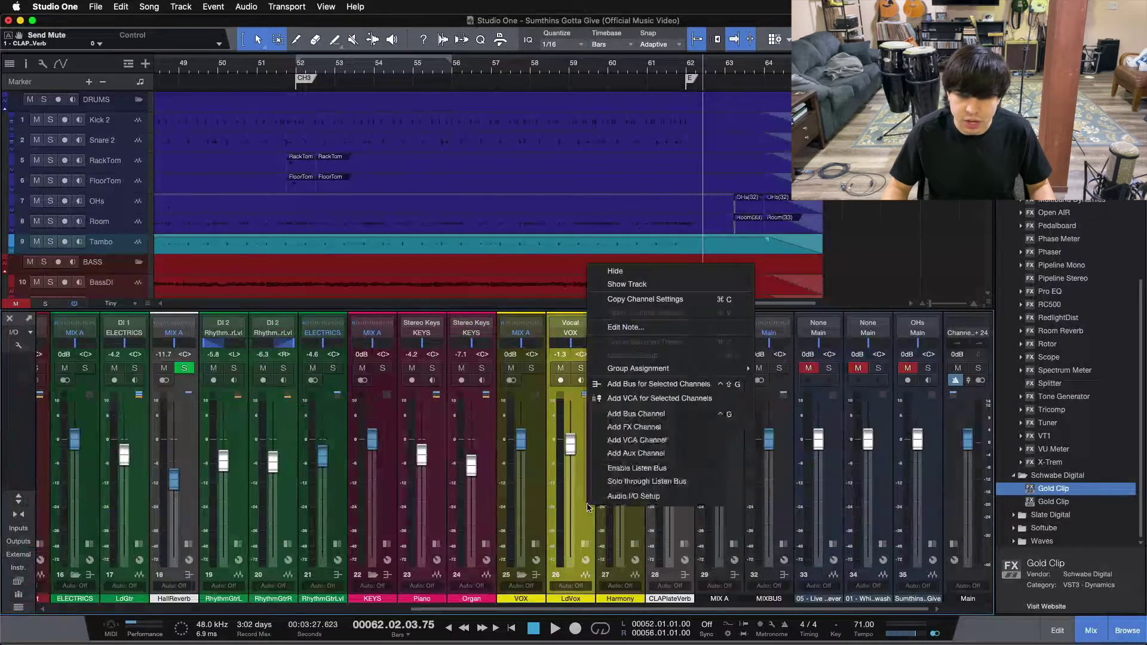
click(636, 414)
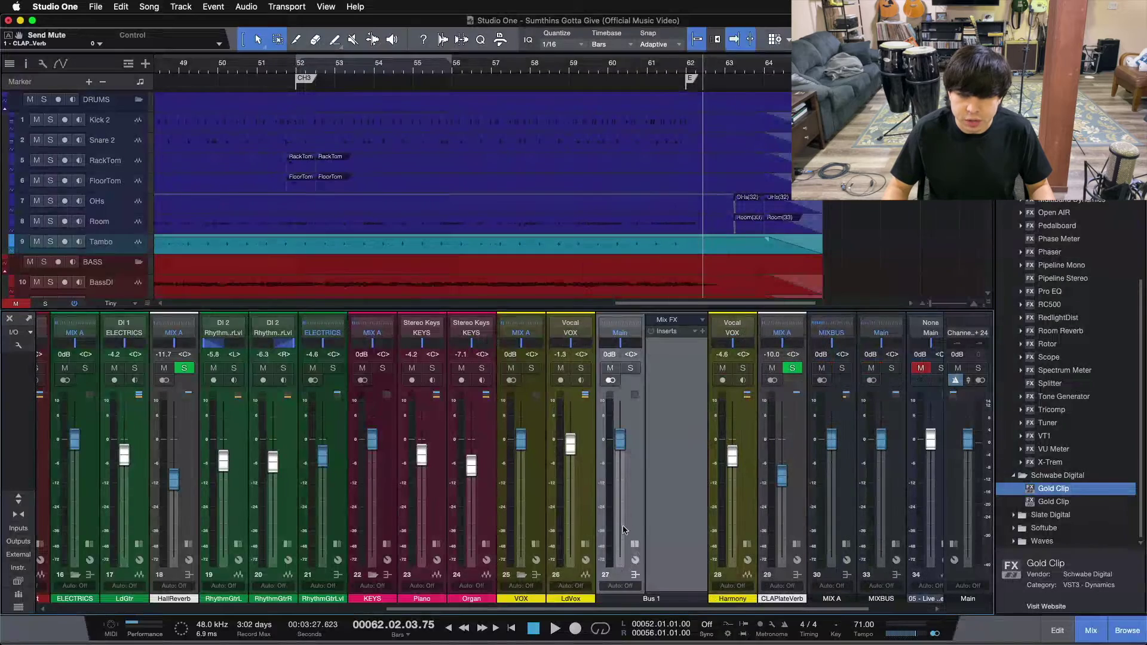
double_click(734, 598)
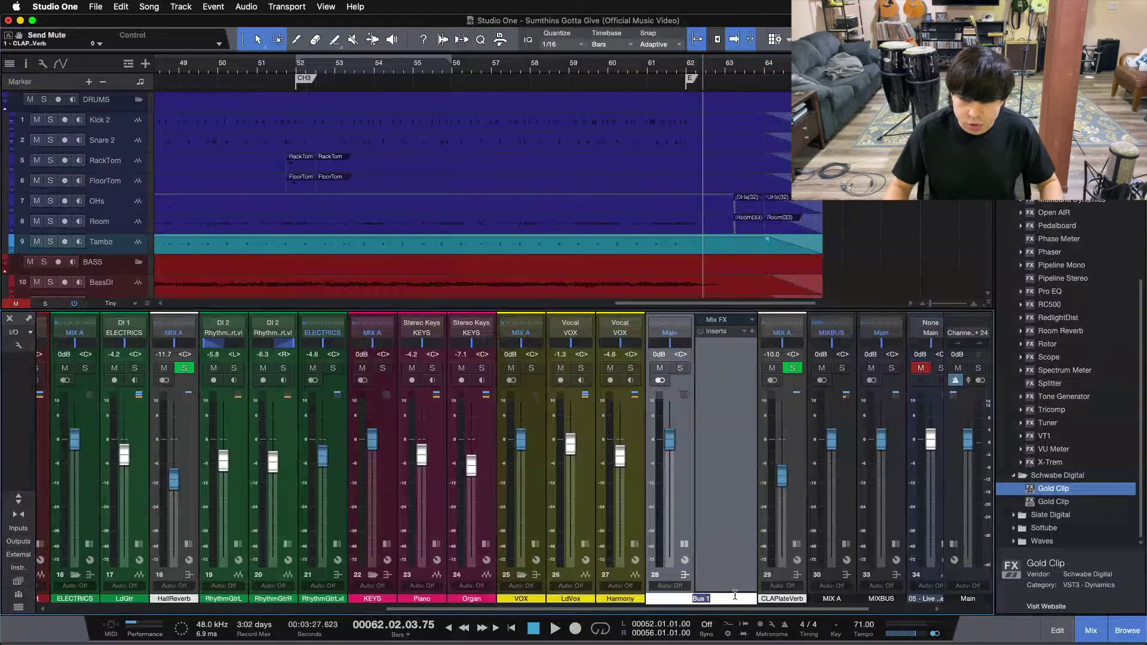
text(Goldcli)
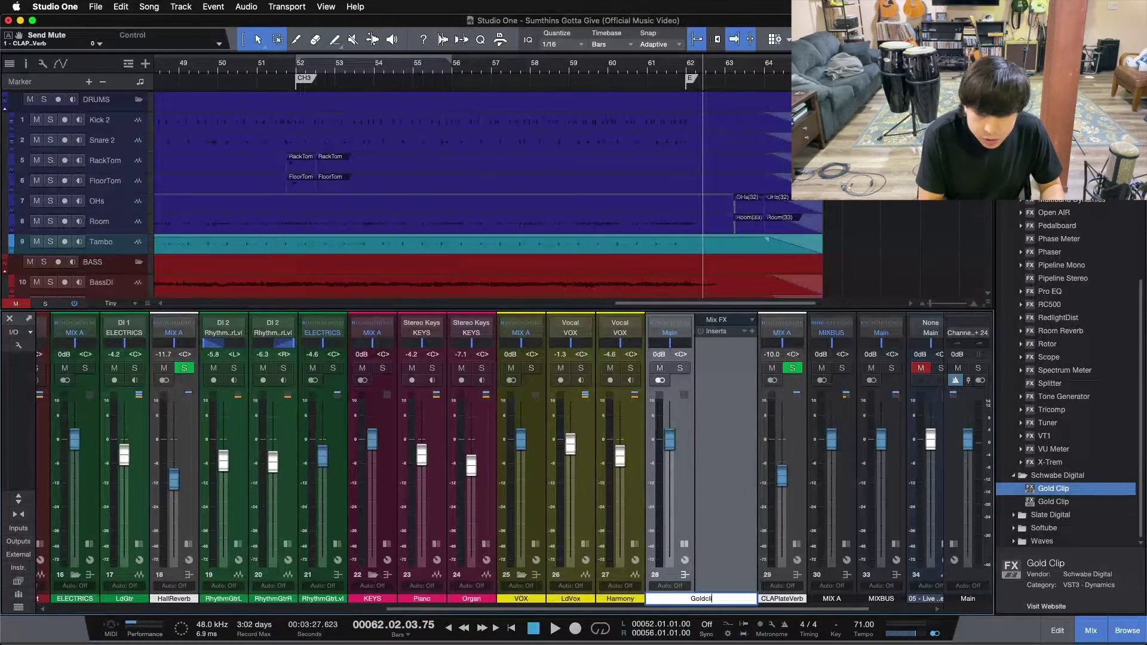
text(p)
key(Return)
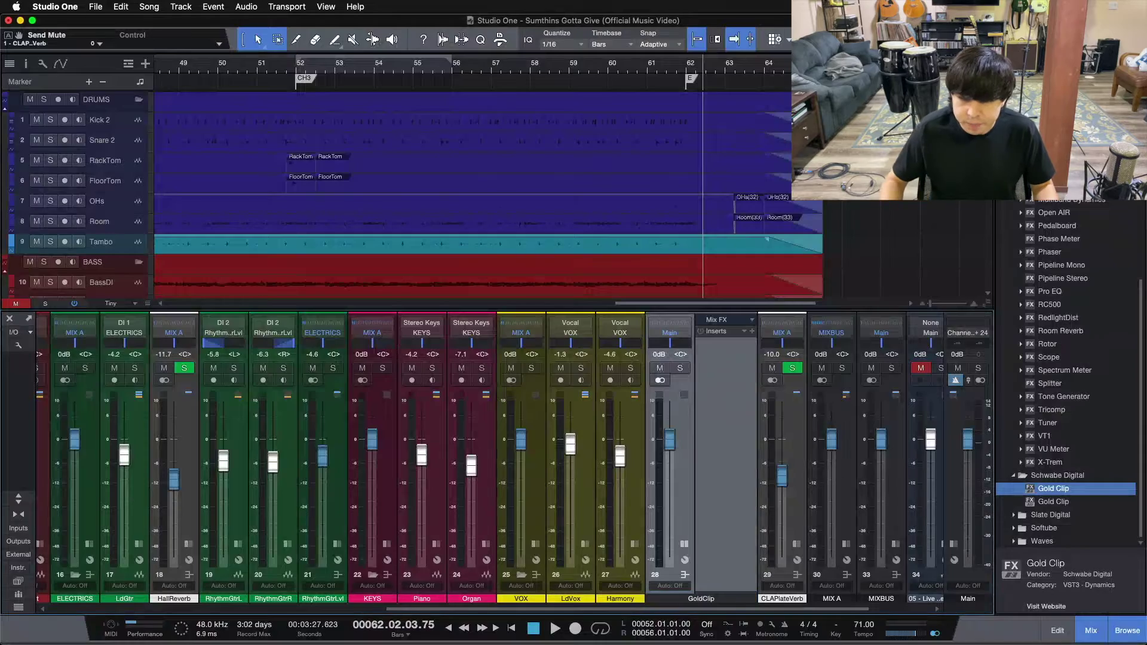
Route the GoldClip bus's output to MIX A and set the bus to solo safe.
click(701, 599)
click(770, 573)
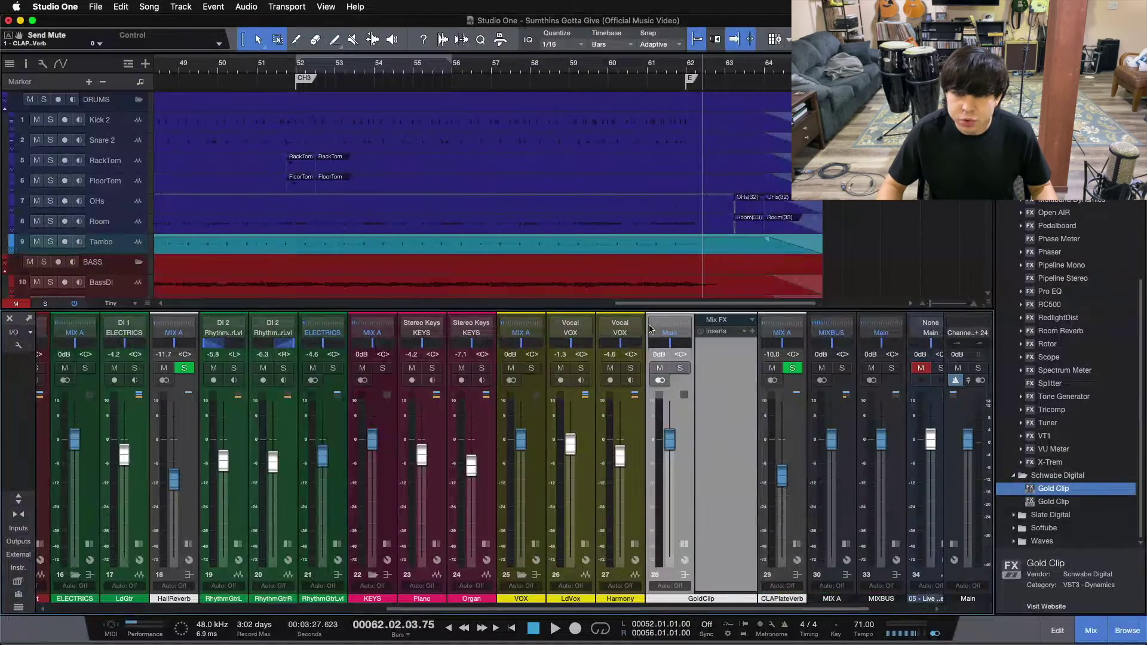
click(670, 336)
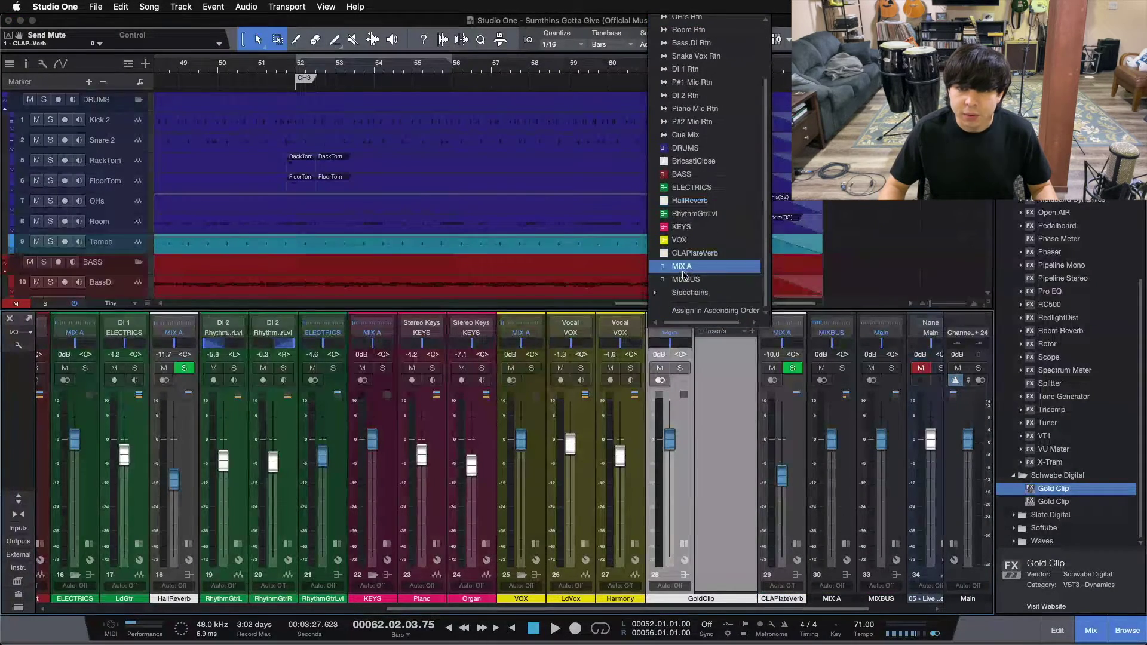
click(687, 268)
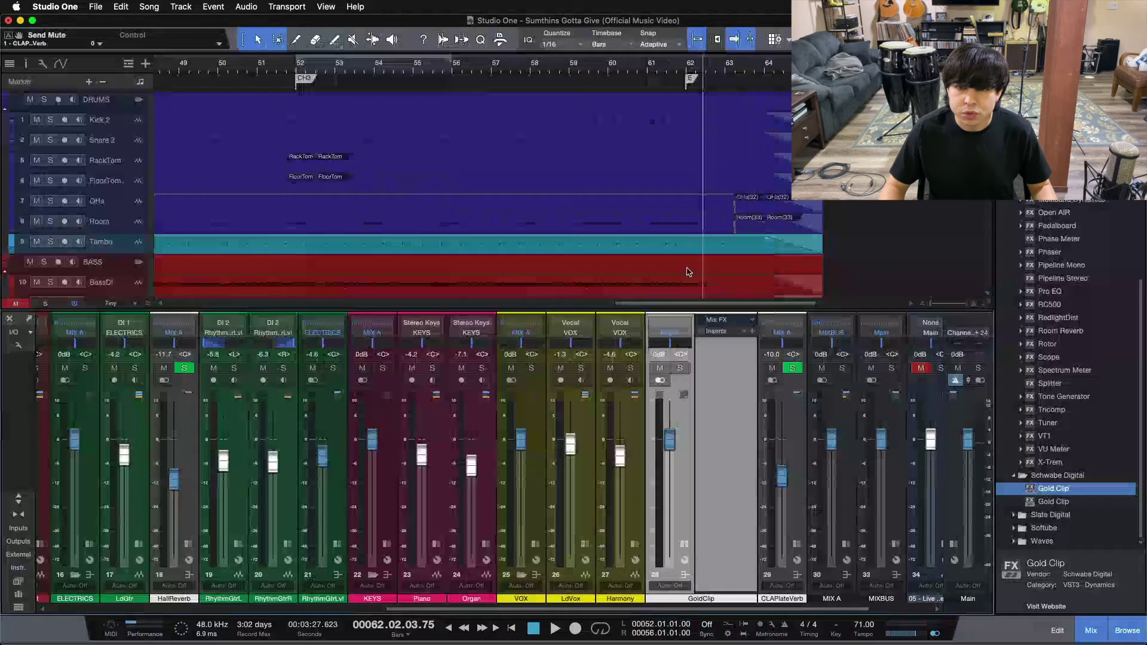
click(684, 368)
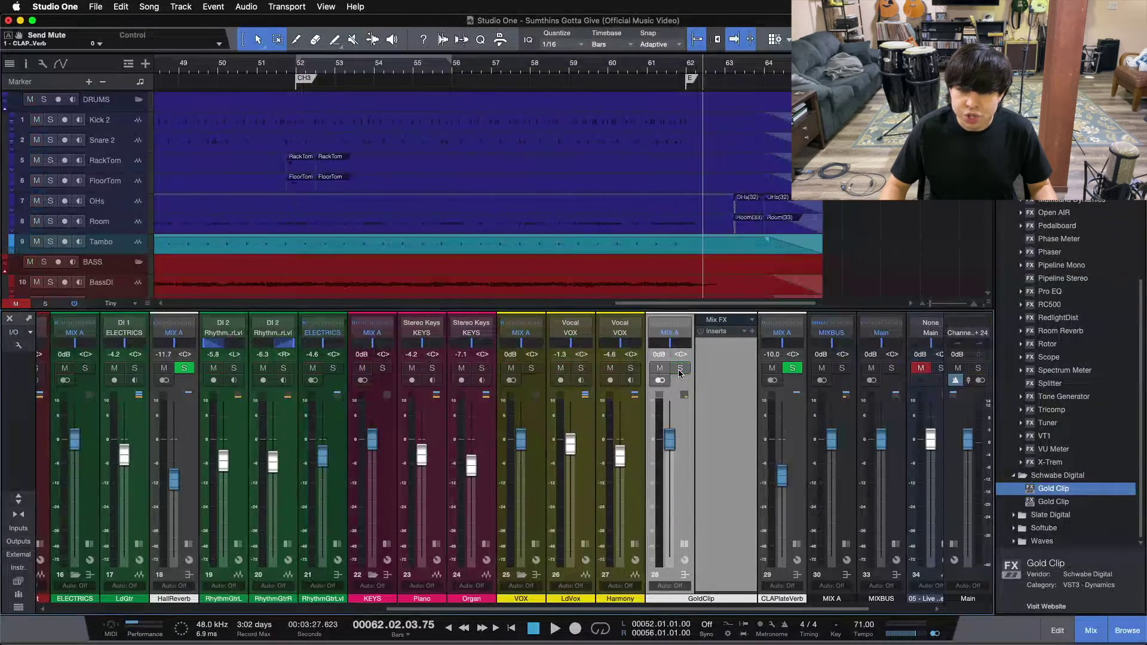
click(680, 368)
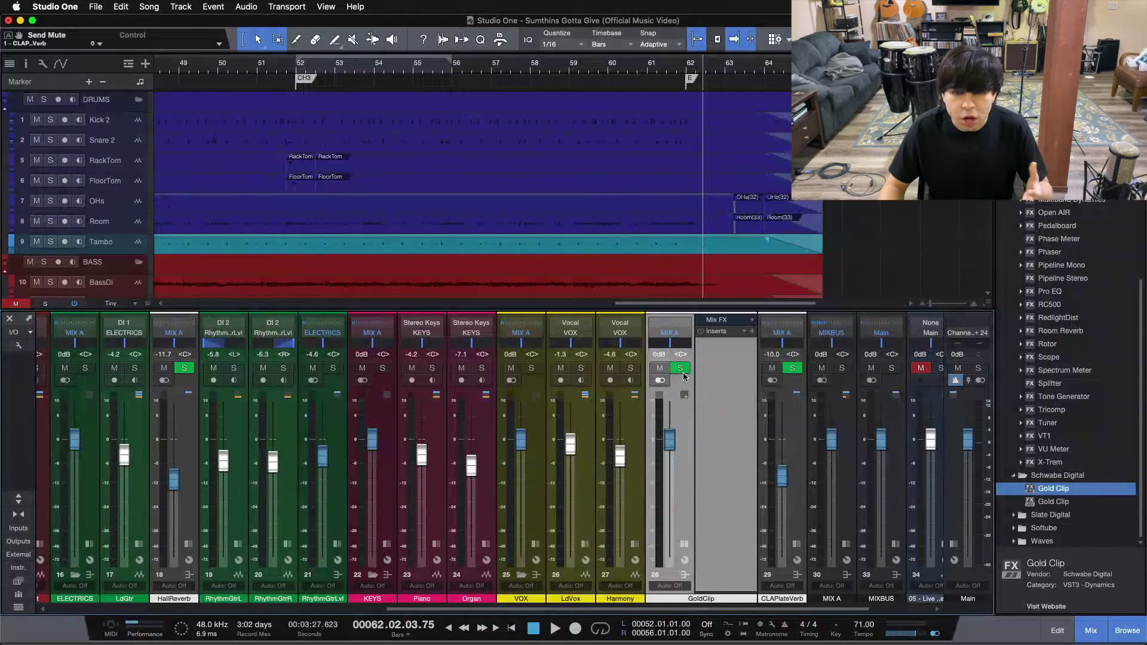
Add a send from the LdVox channel to the GoldClip bus.
click(585, 544)
click(653, 491)
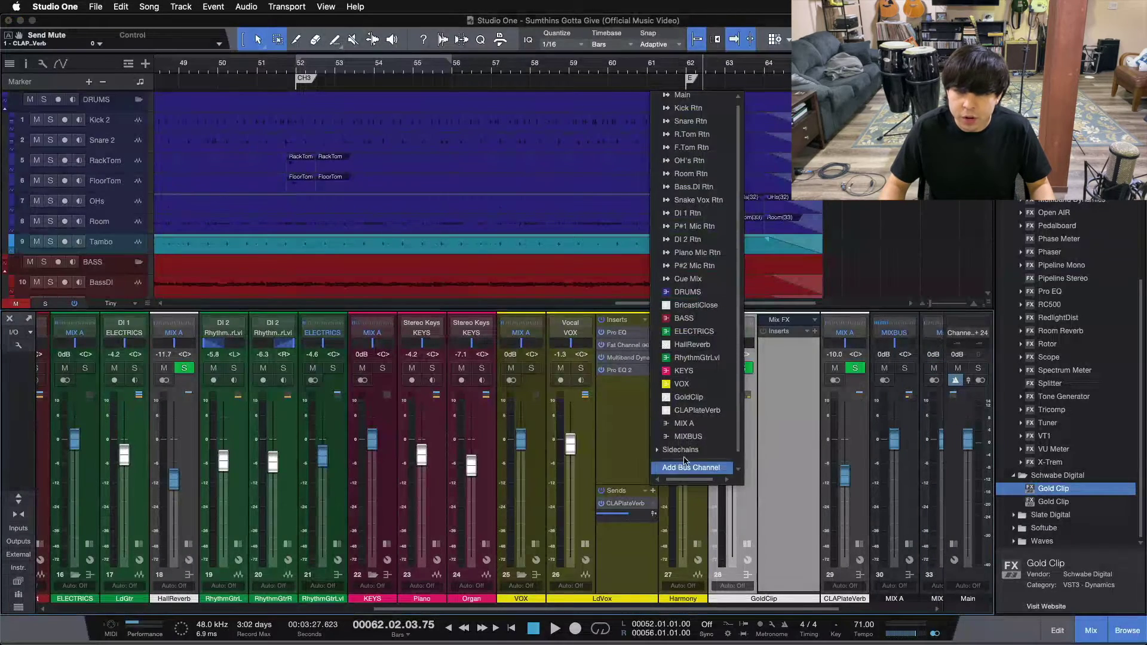
click(690, 397)
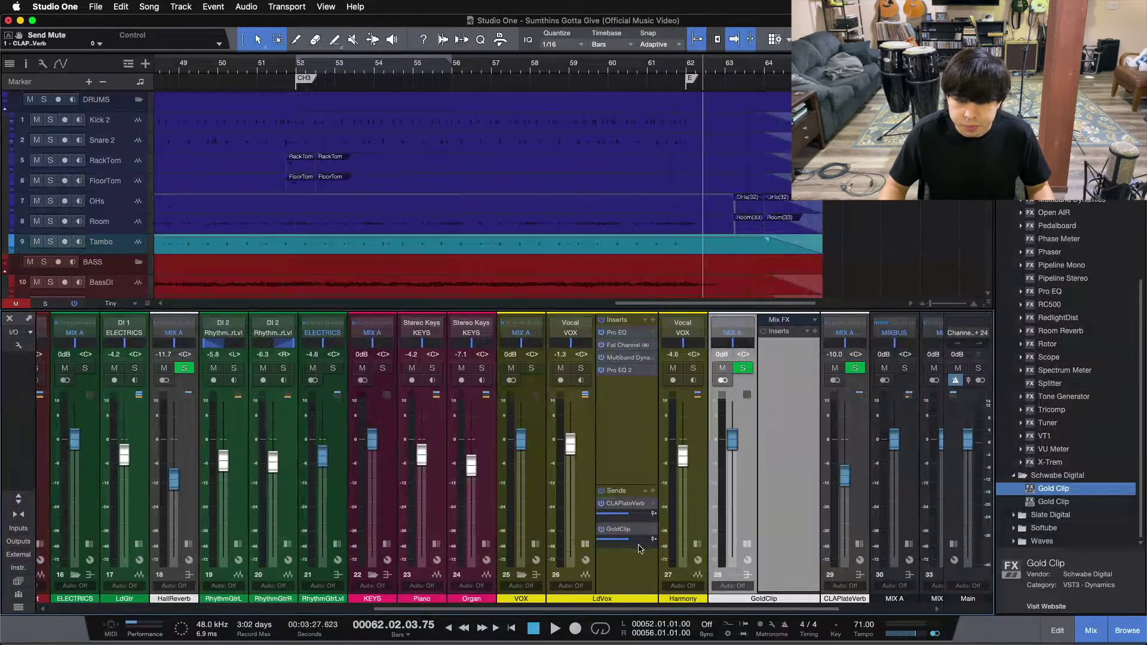
Solo the LdVox channel to check the solo-safe behaviour of the GoldClip bus, and release the solo.
click(579, 368)
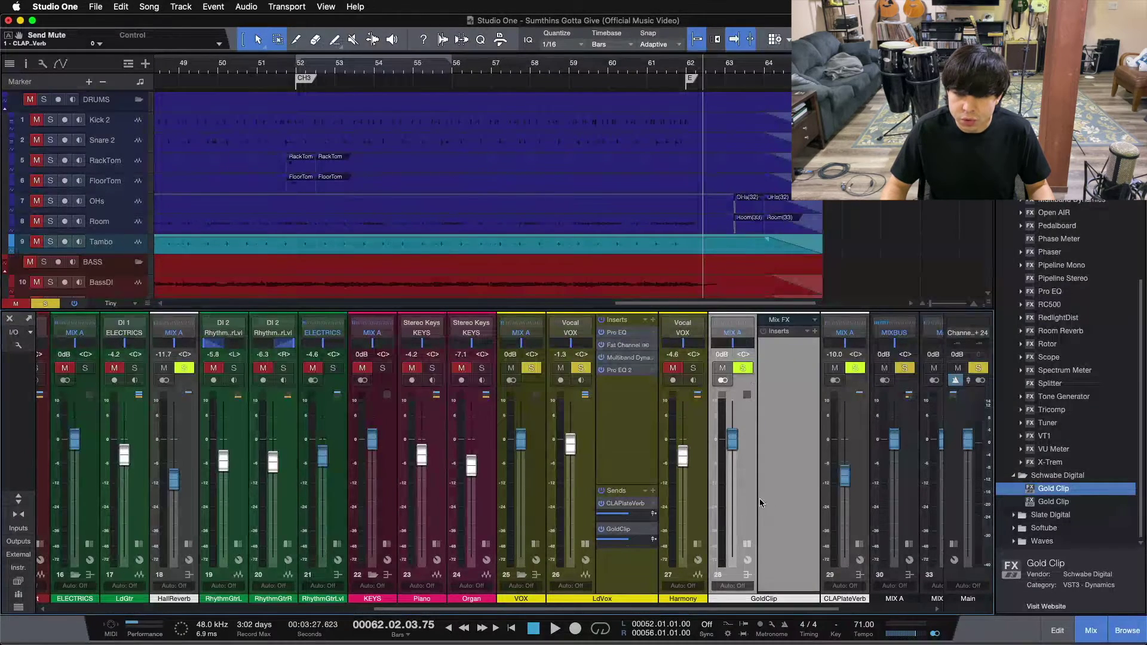
click(612, 569)
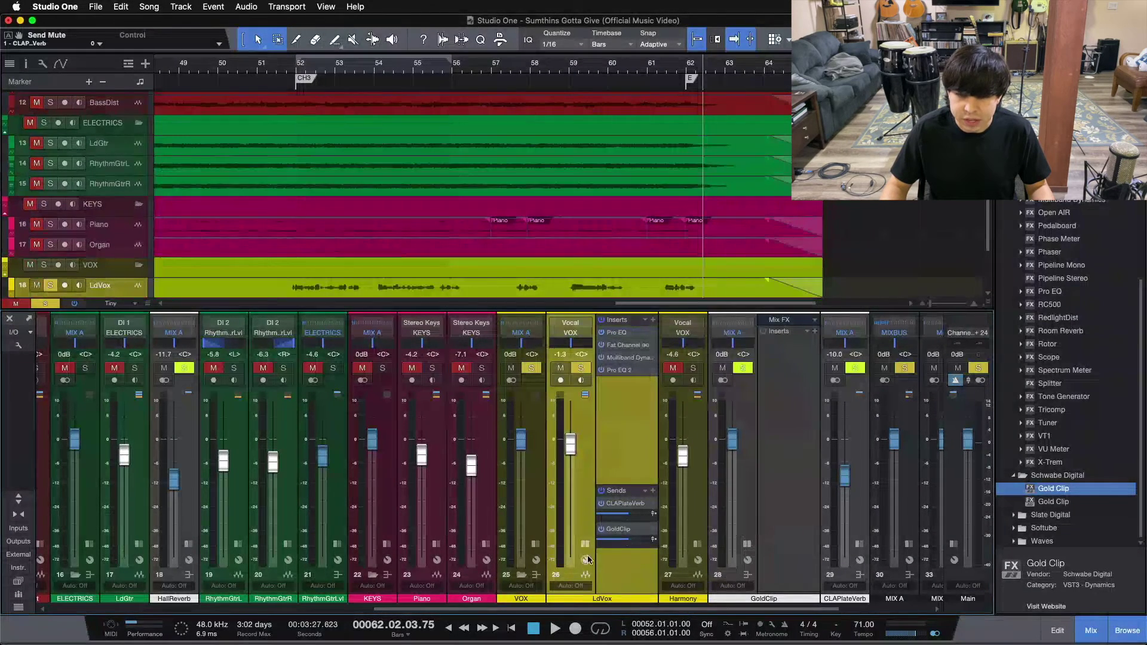
click(581, 368)
click(742, 368)
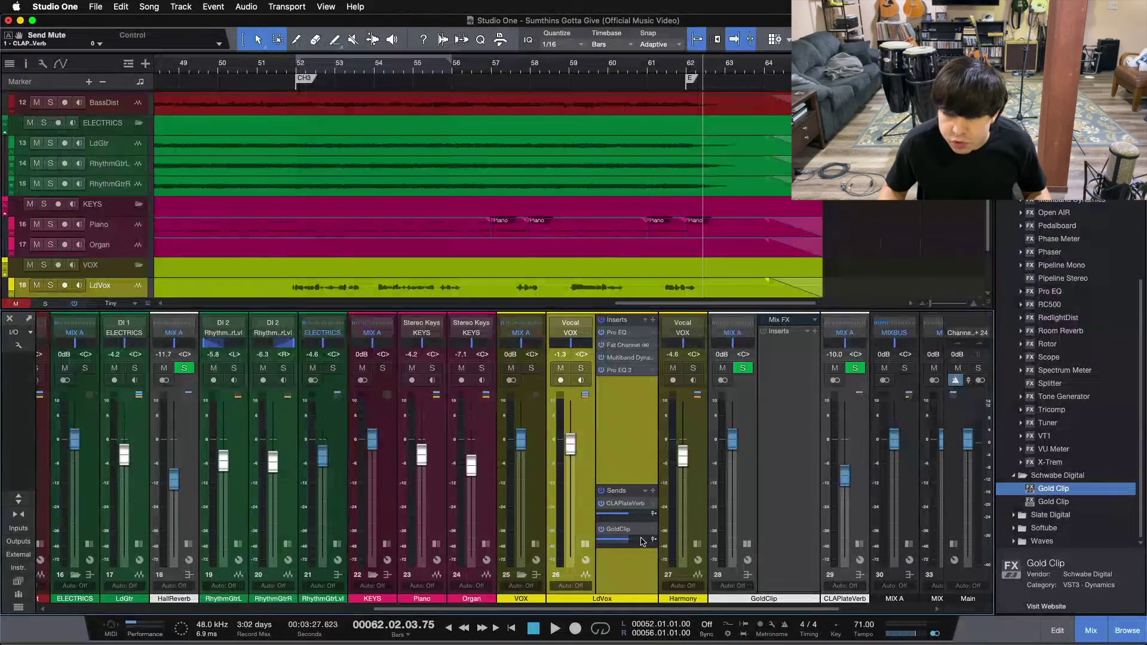
Set LdVox's GoldClip send to 0 dB and insert the Gold Clip plug-in on the GoldClip bus.
drag(1078, 489, 789, 368)
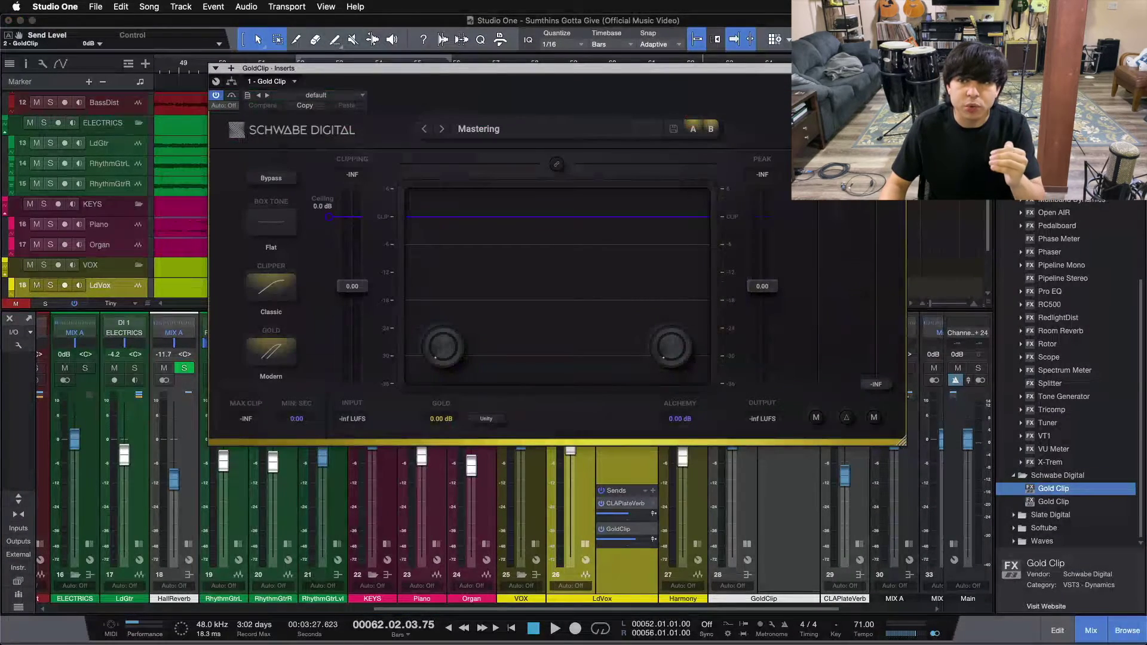
key(super+w)
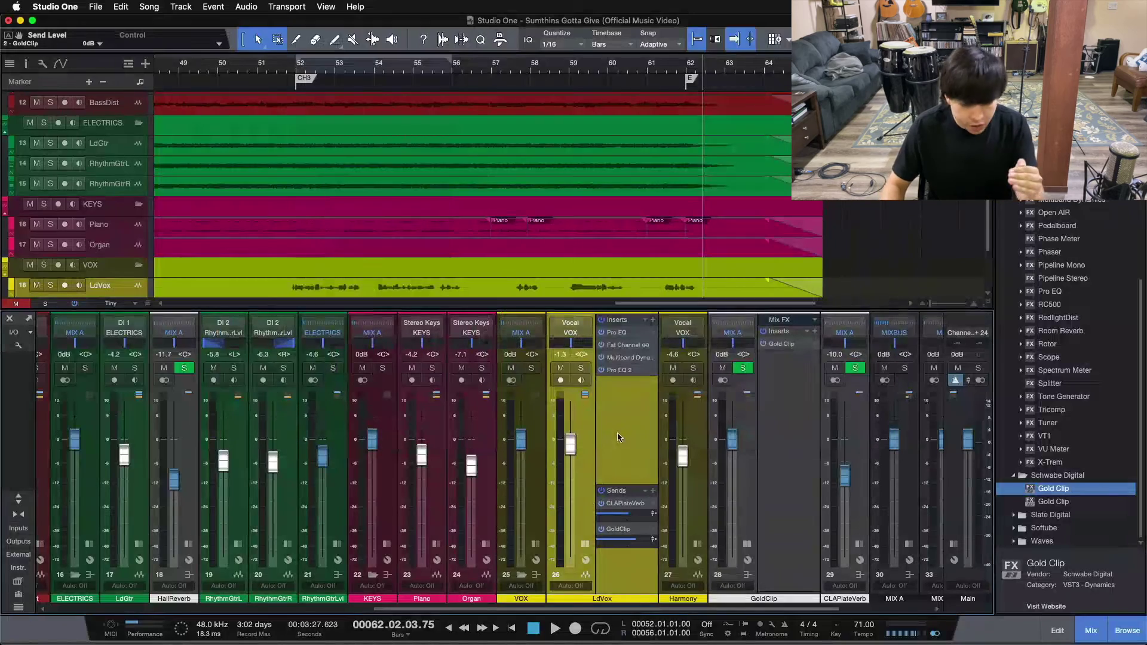
key(Home)
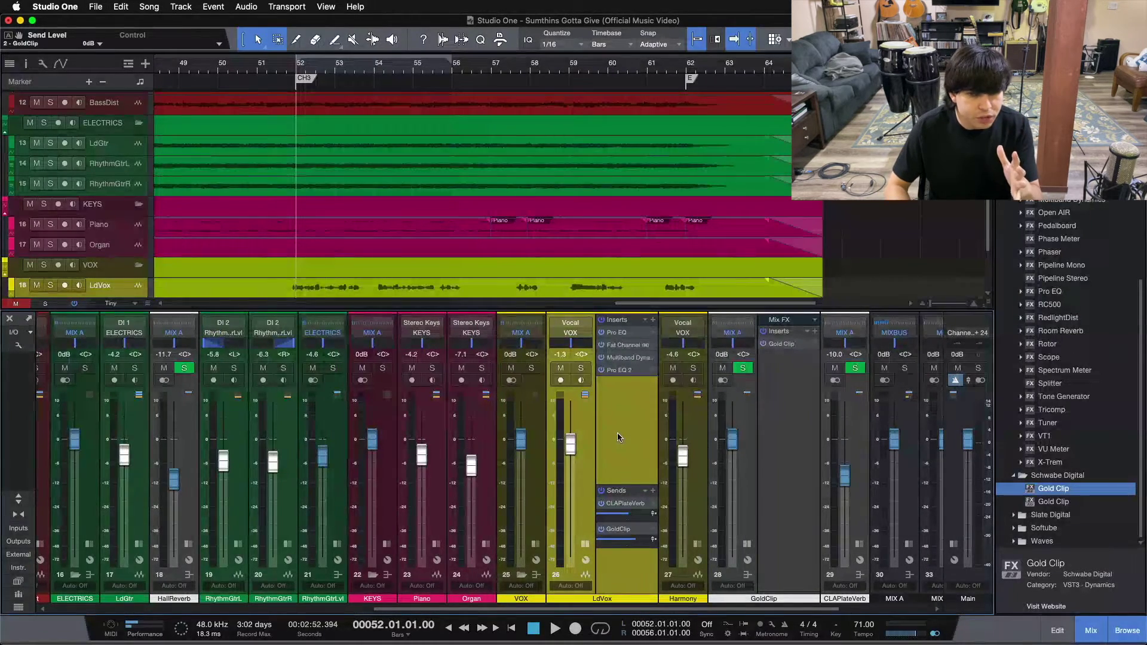
Reopen the Gold Clip plug-in on the GoldClip bus, examine its controls including the wet and dry levels, and close it.
click(775, 430)
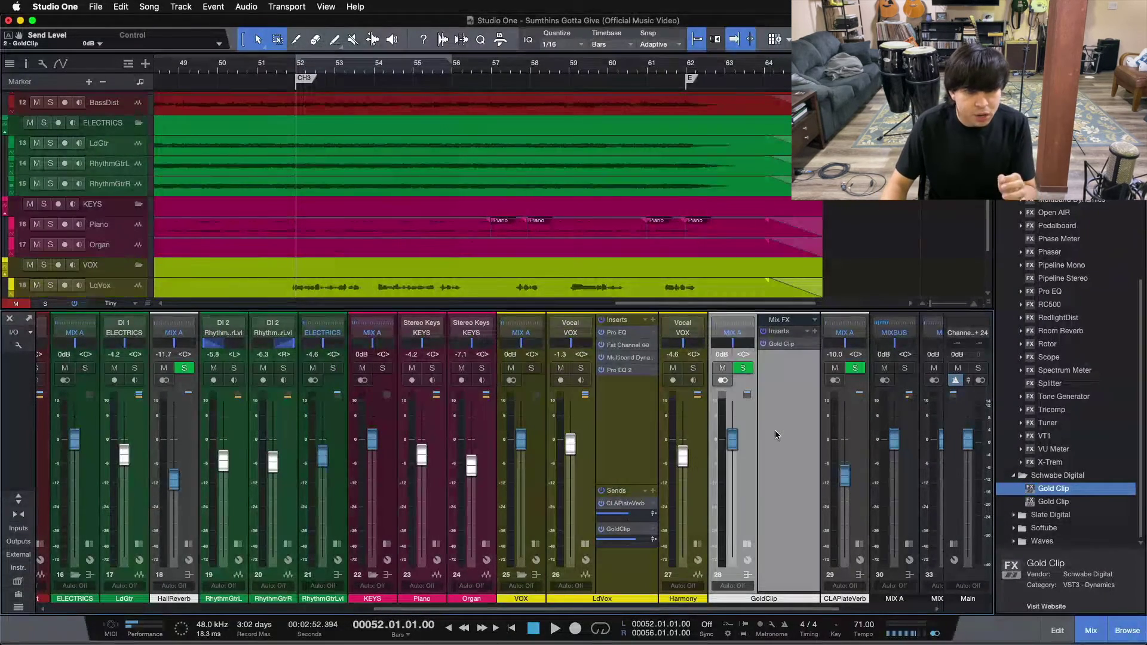
click(780, 345)
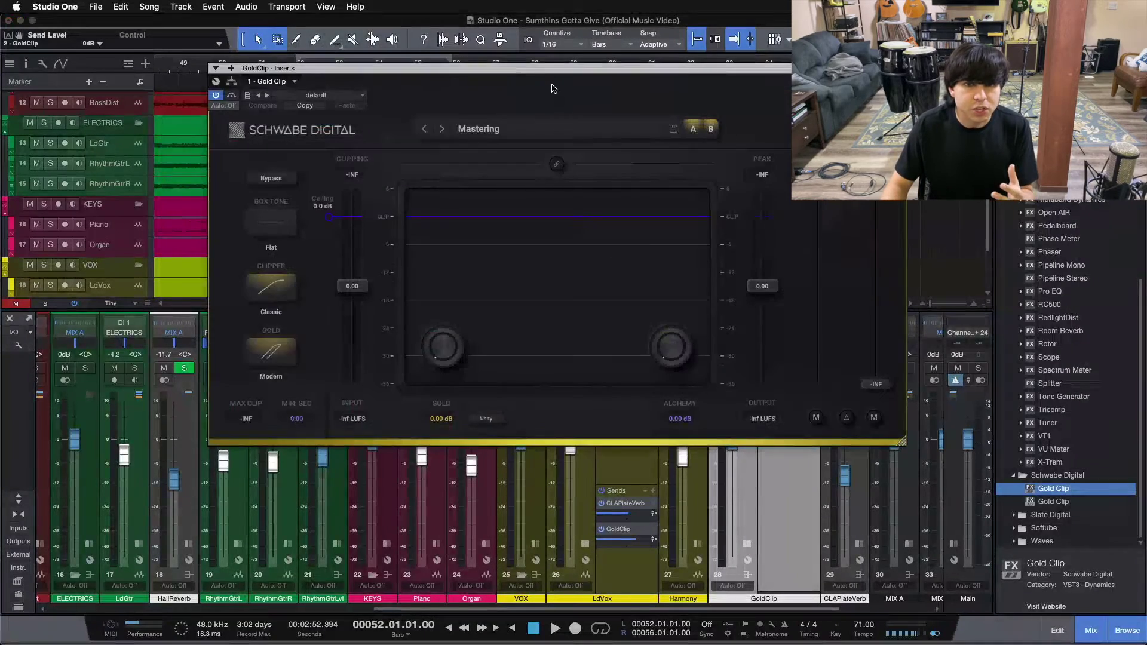
mouse_move(552, 89)
mouse_down()
mouse_move(564, 142)
mouse_move(548, 218)
mouse_up()
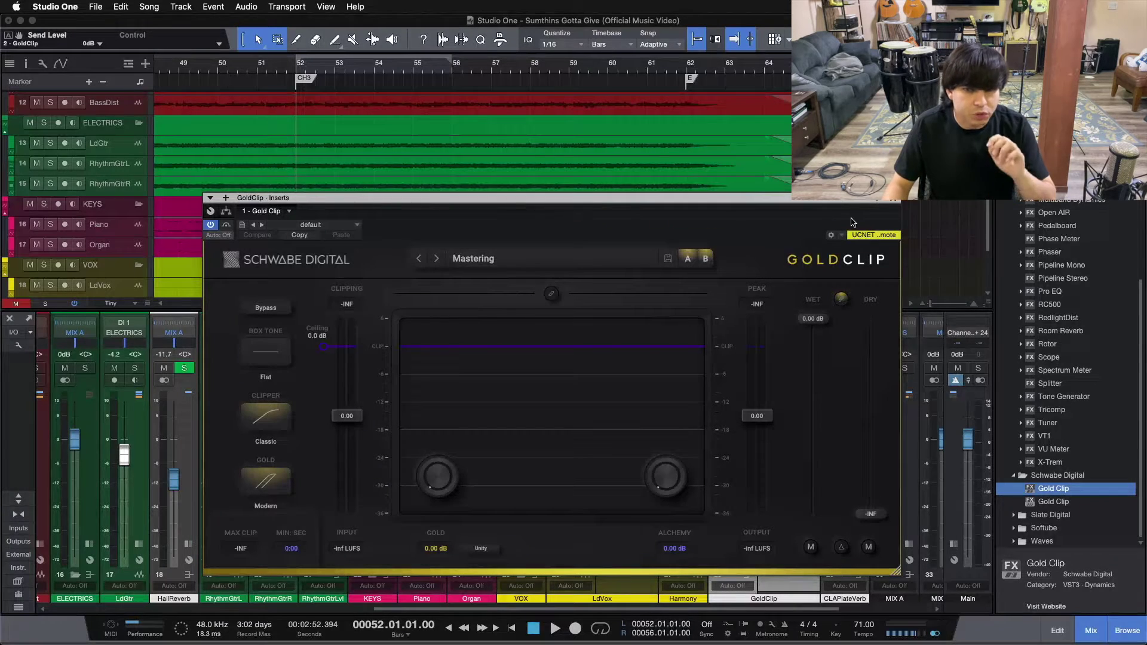
key(super+w)
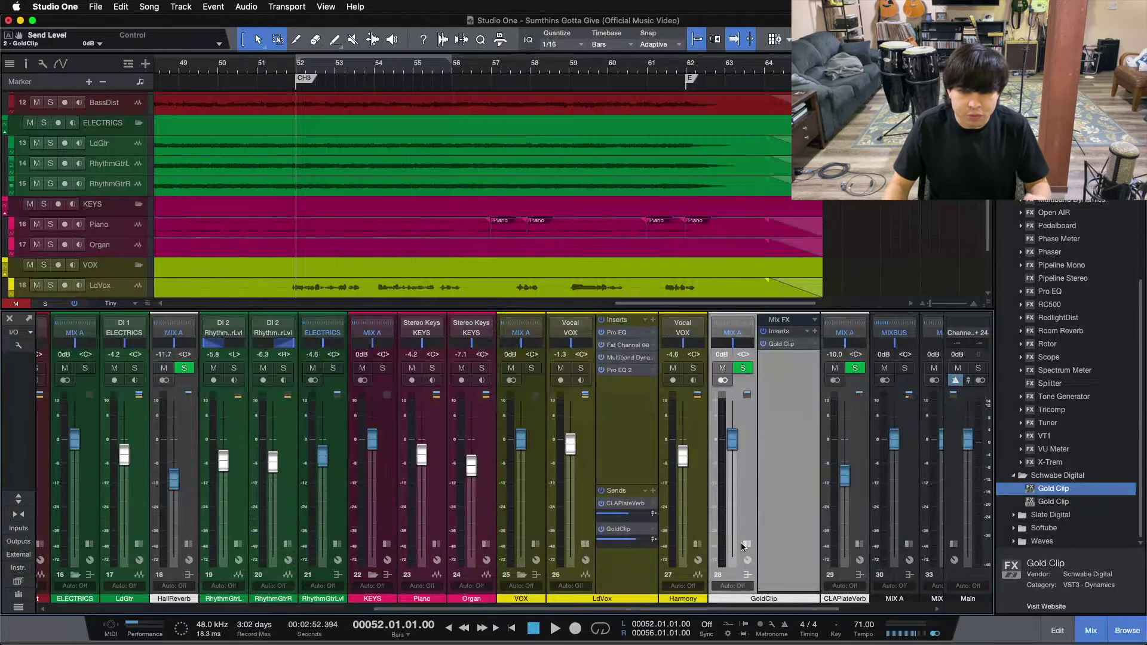
Change the GoldClip bus from solo safe to solo and turn on looping of bars 52 to 56.
click(742, 370)
key(slash)
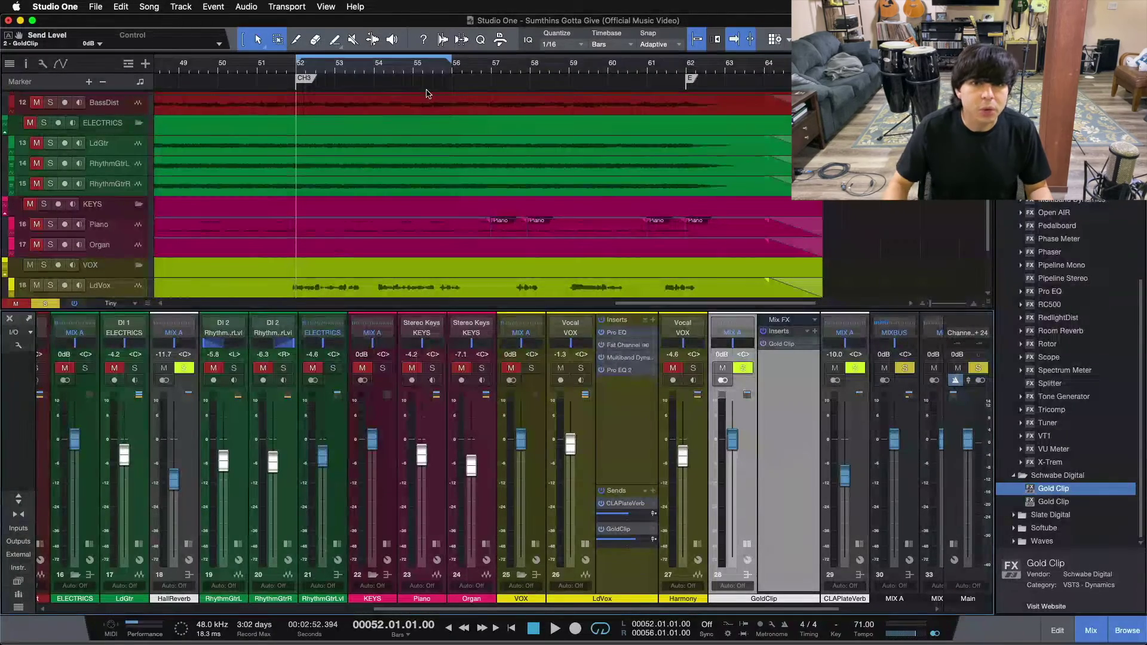
Zoom in on the looped bars and audition the loop with the GoldClip bus's Gold Clip plug-in open.
drag(400, 76, 614, 98)
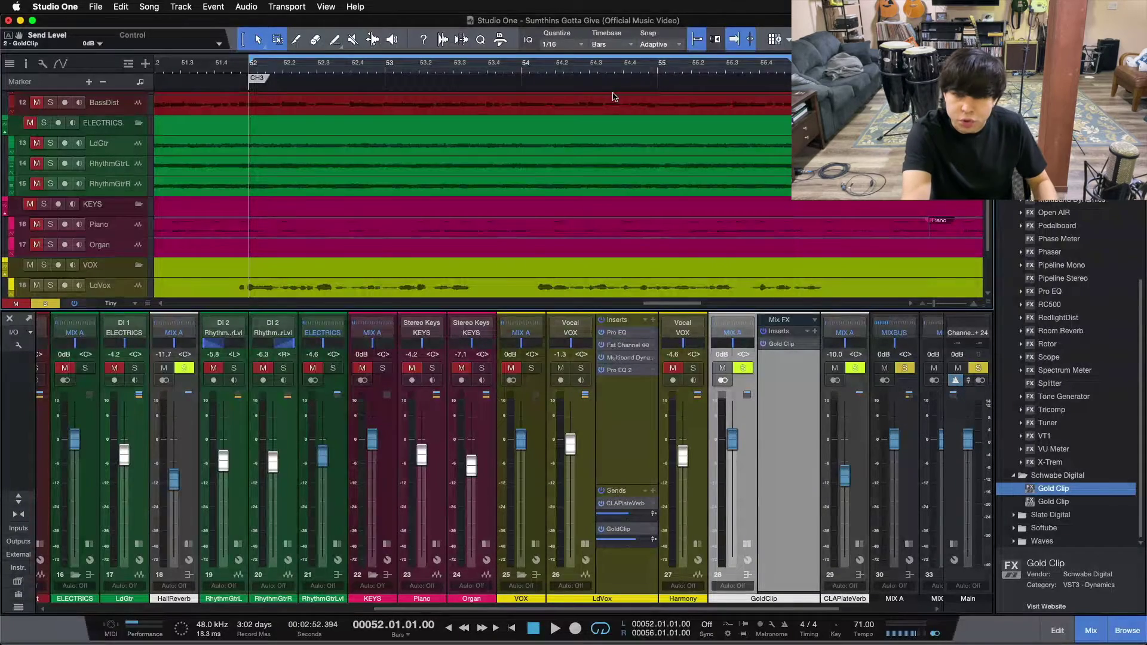
key(space)
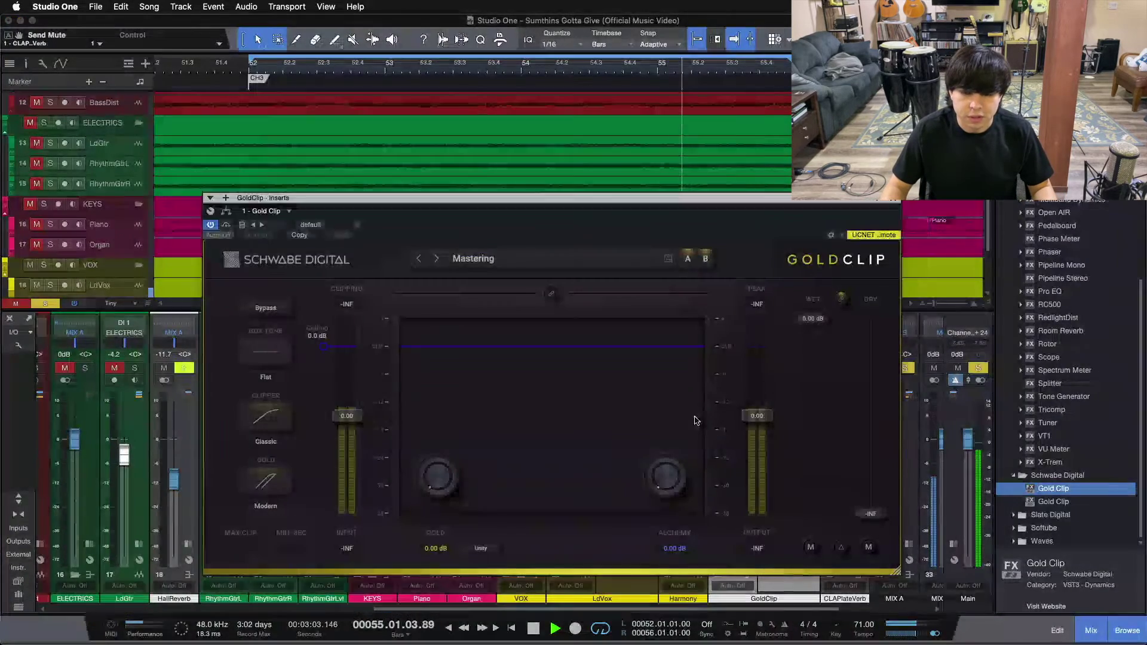
drag(634, 216, 599, 234)
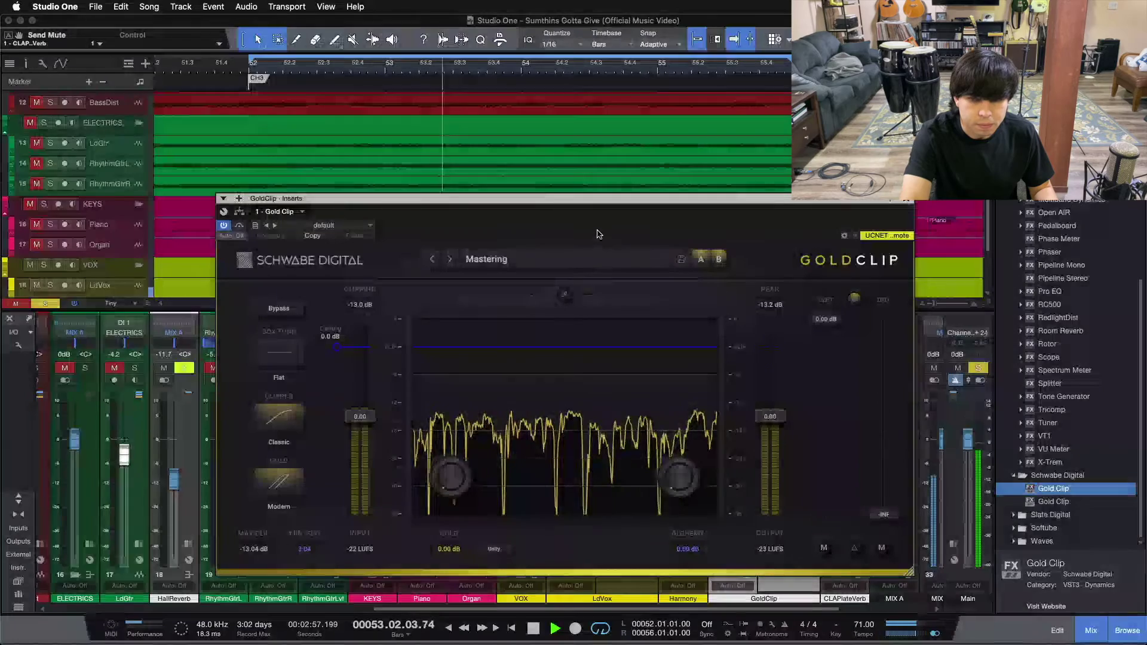
key(space)
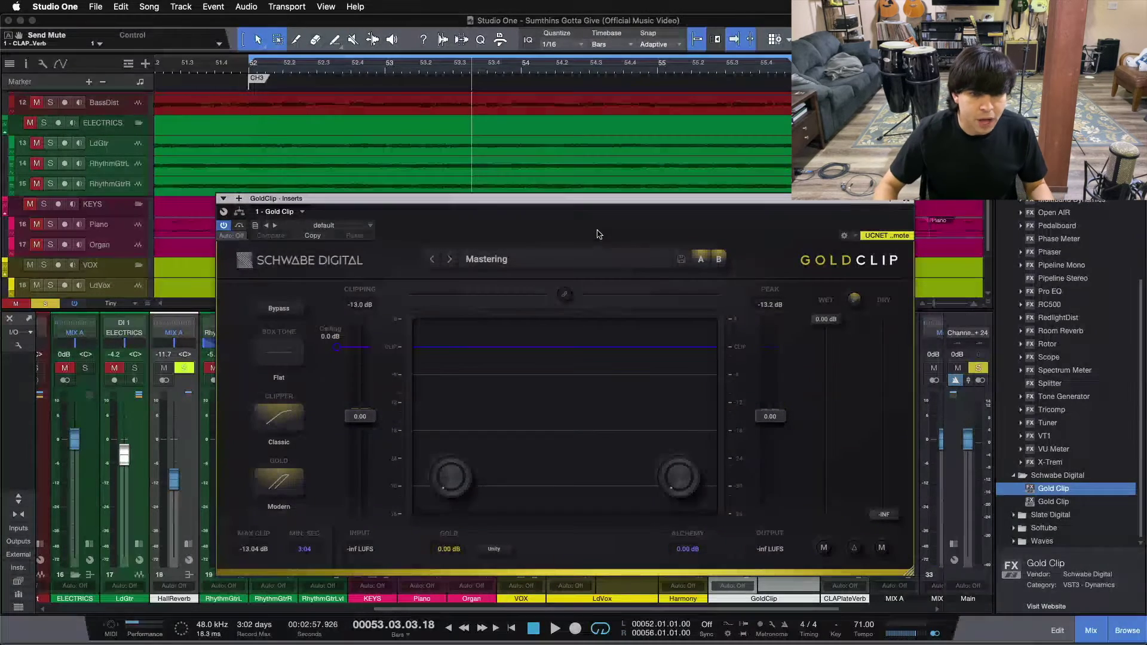
Turn on gain link in Gold Clip and raise the input gain to 12 dB with output at -12 dB during playback.
mouse_move(592, 231)
mouse_down()
mouse_move(558, 215)
mouse_move(579, 217)
mouse_up()
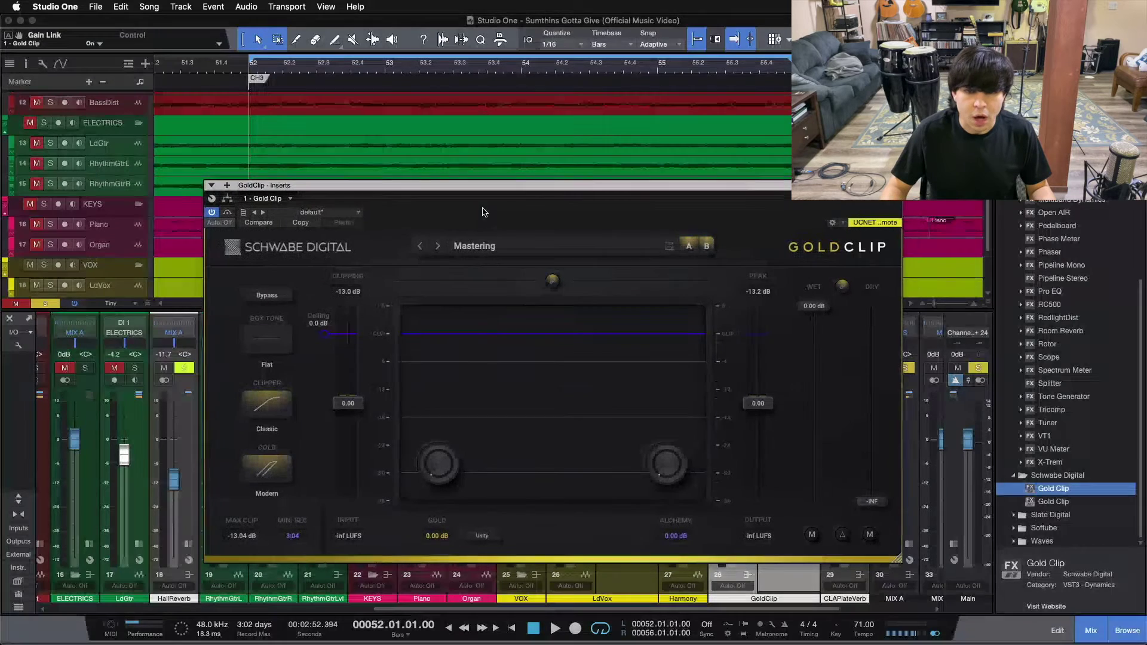
key(space)
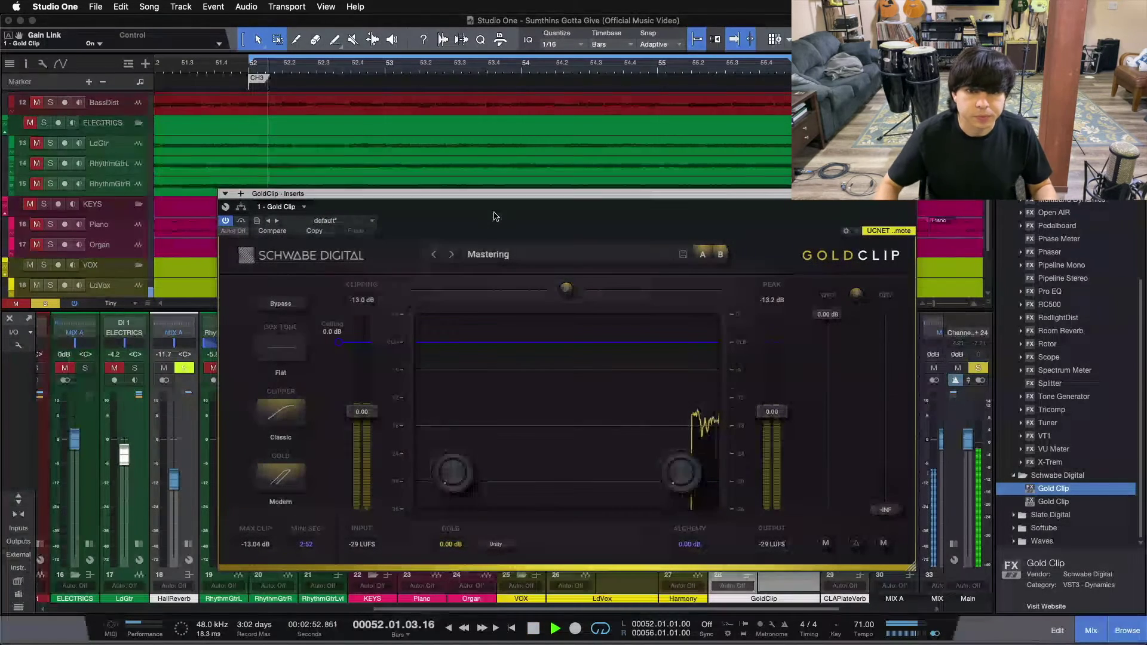
drag(362, 415, 362, 318)
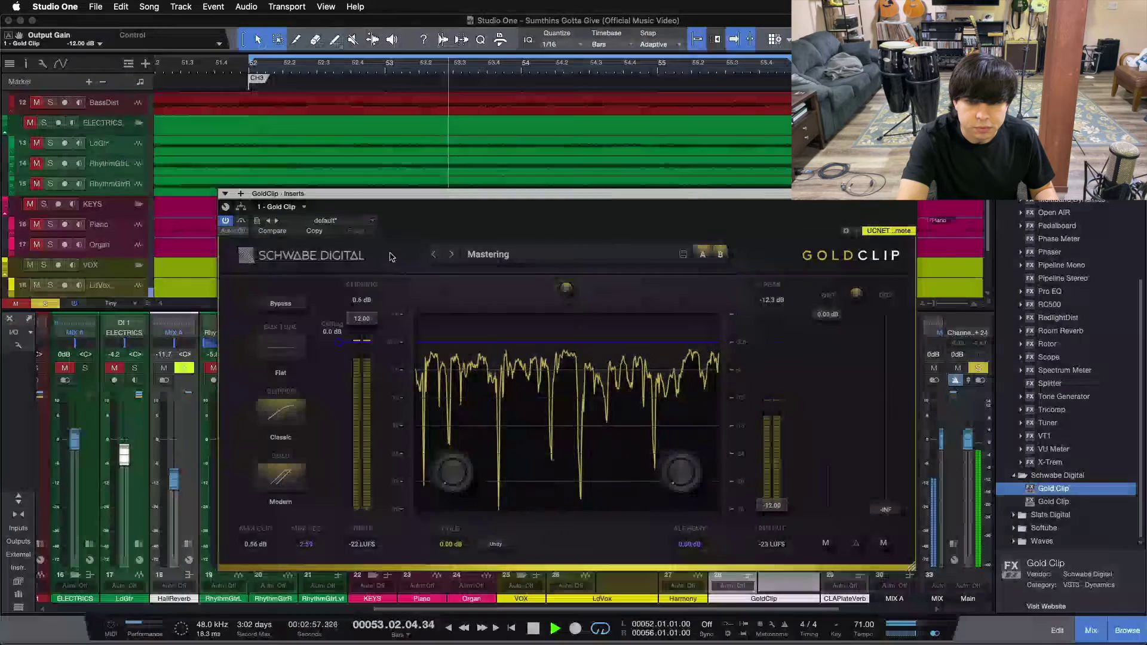
Switch Gold Clip's Gold mode to Classic, set the Gold amount to 6 dB, and audition the loop.
key(space)
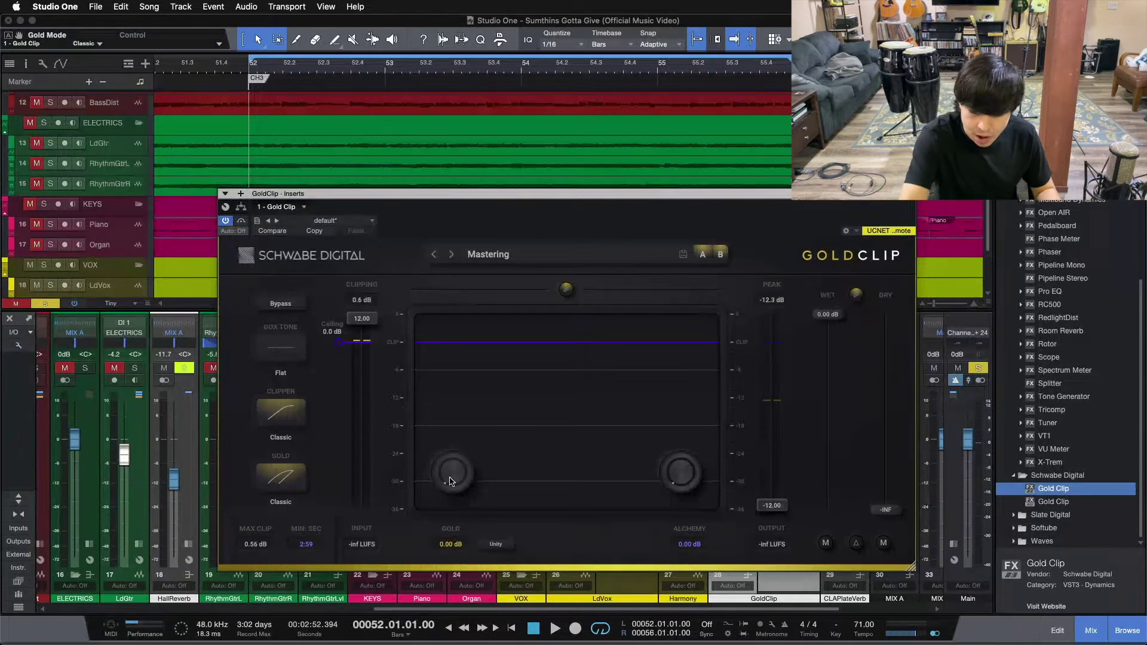
drag(451, 482, 465, 349)
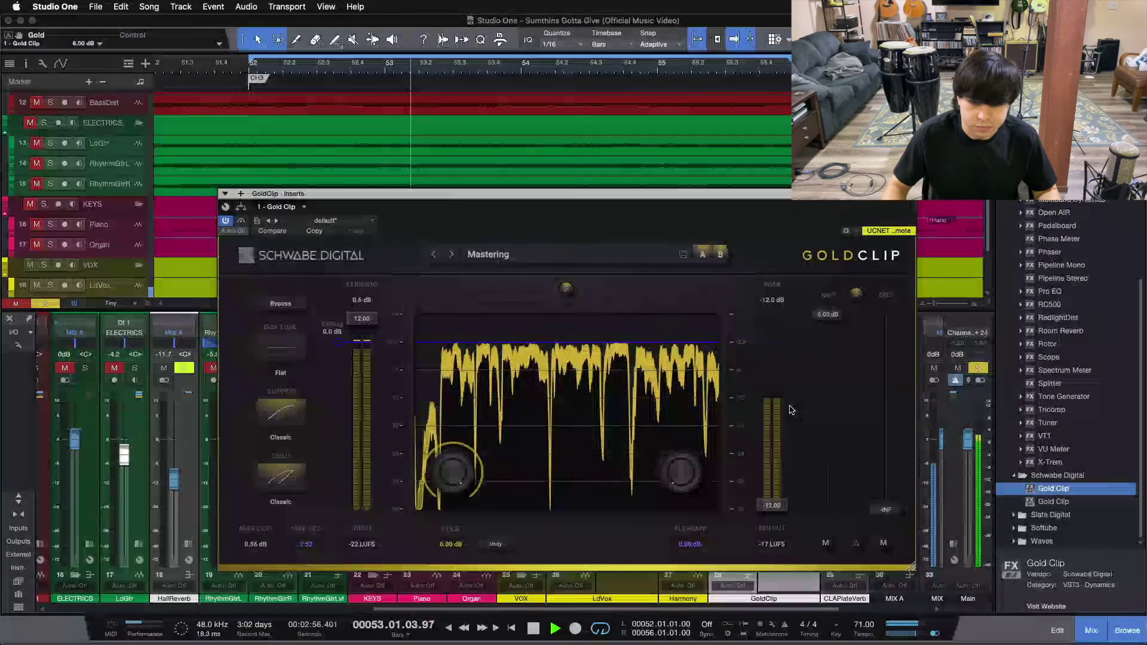
key(space)
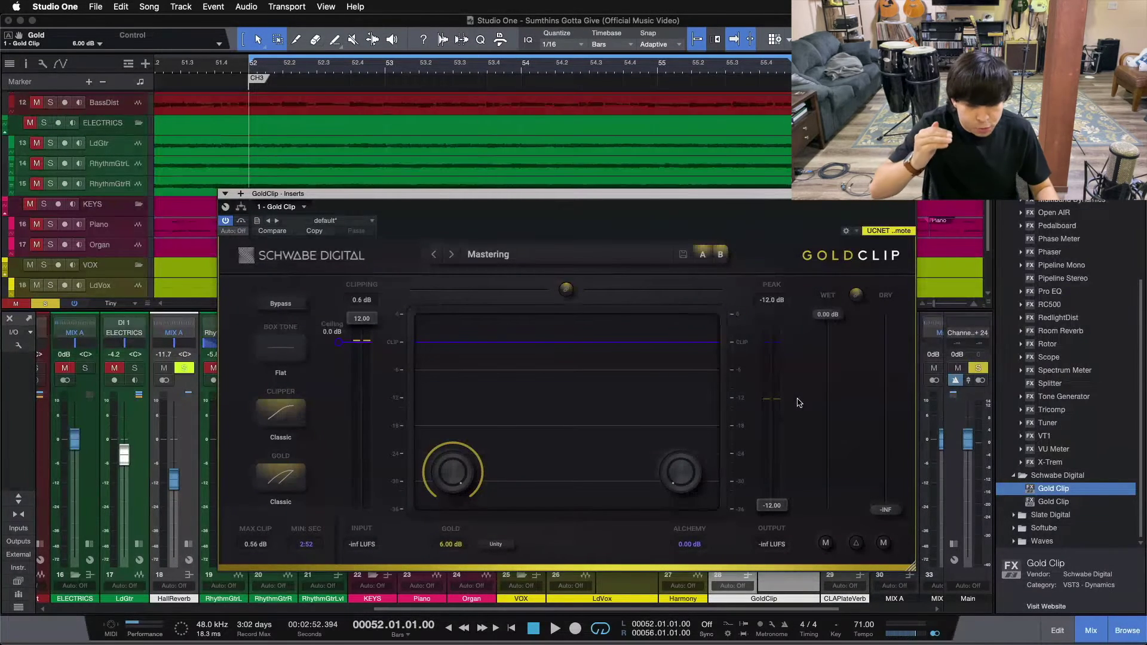
key(space)
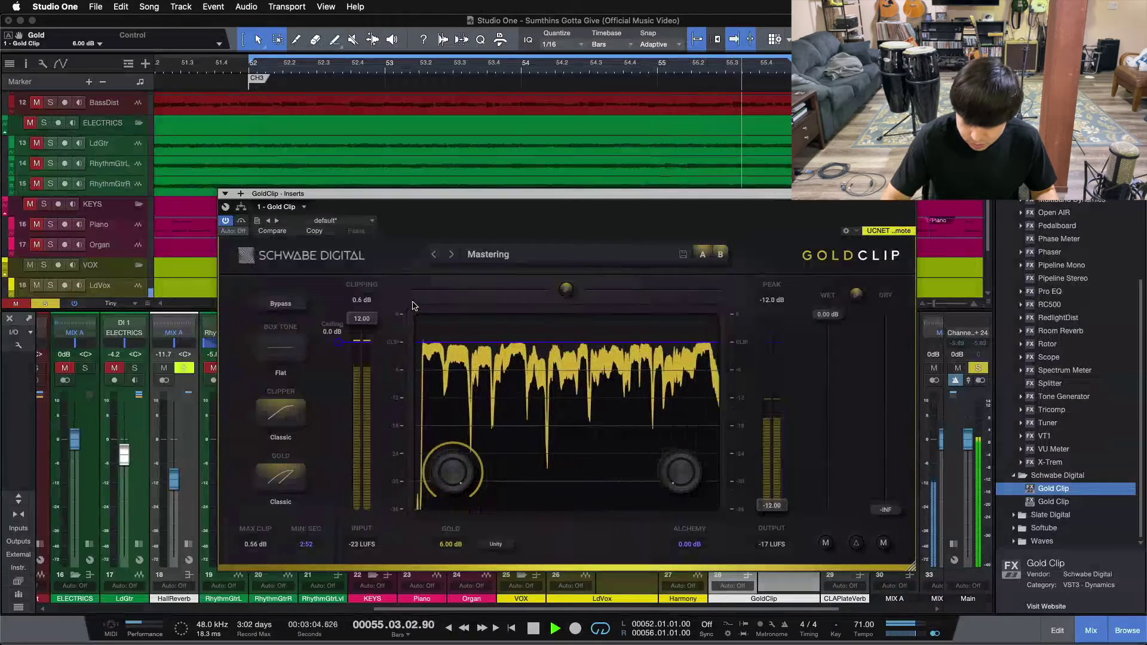
key(space)
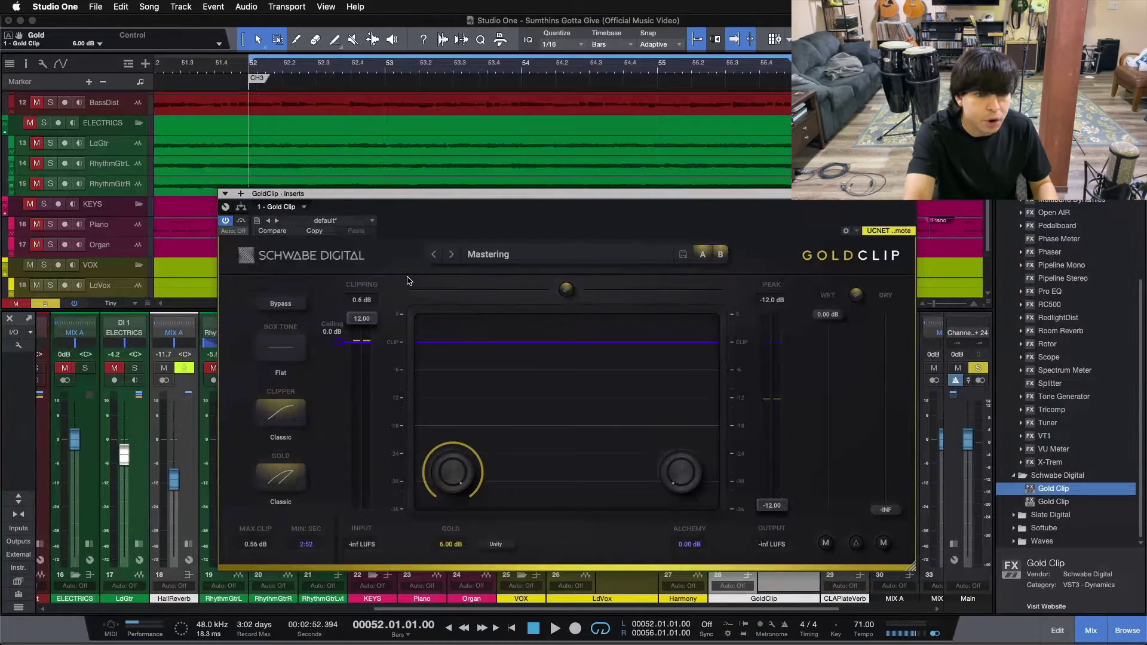
Lower Gold Clip's ceiling to -8.0 dB while listening to the loop, and stop playback.
key(space)
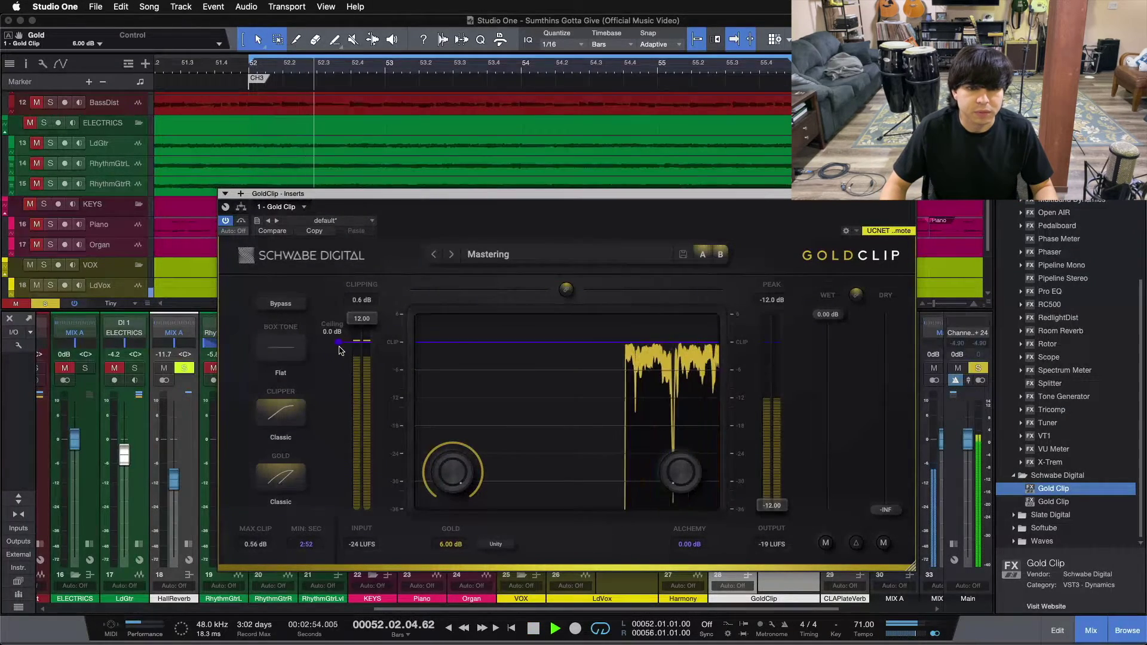
drag(339, 350, 342, 377)
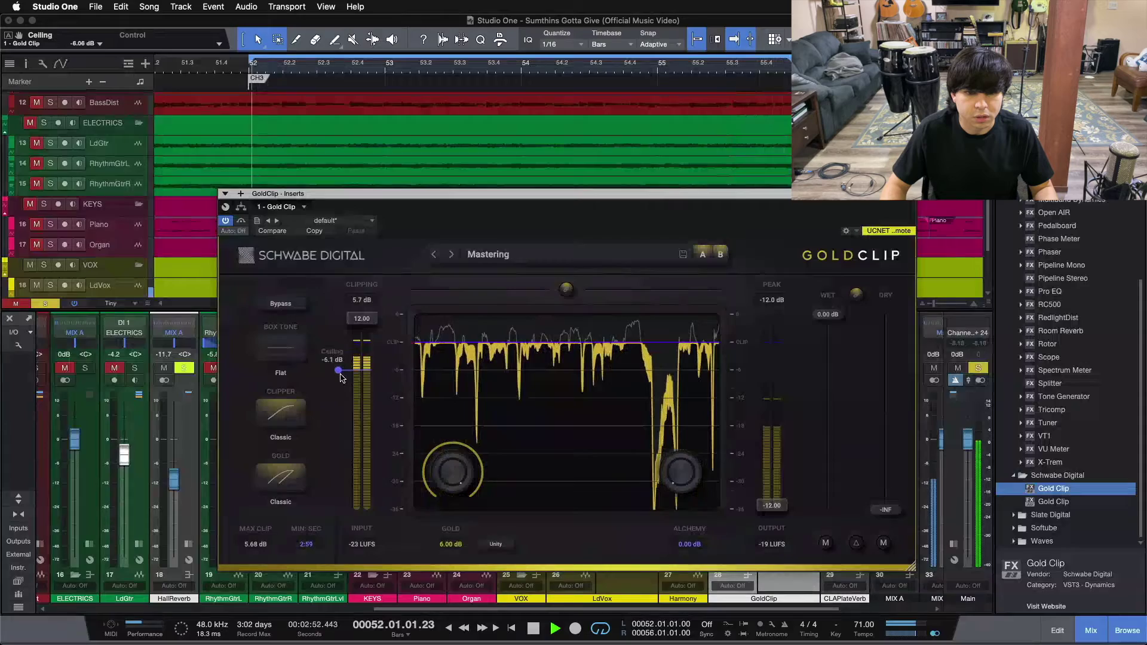
drag(342, 383, 342, 389)
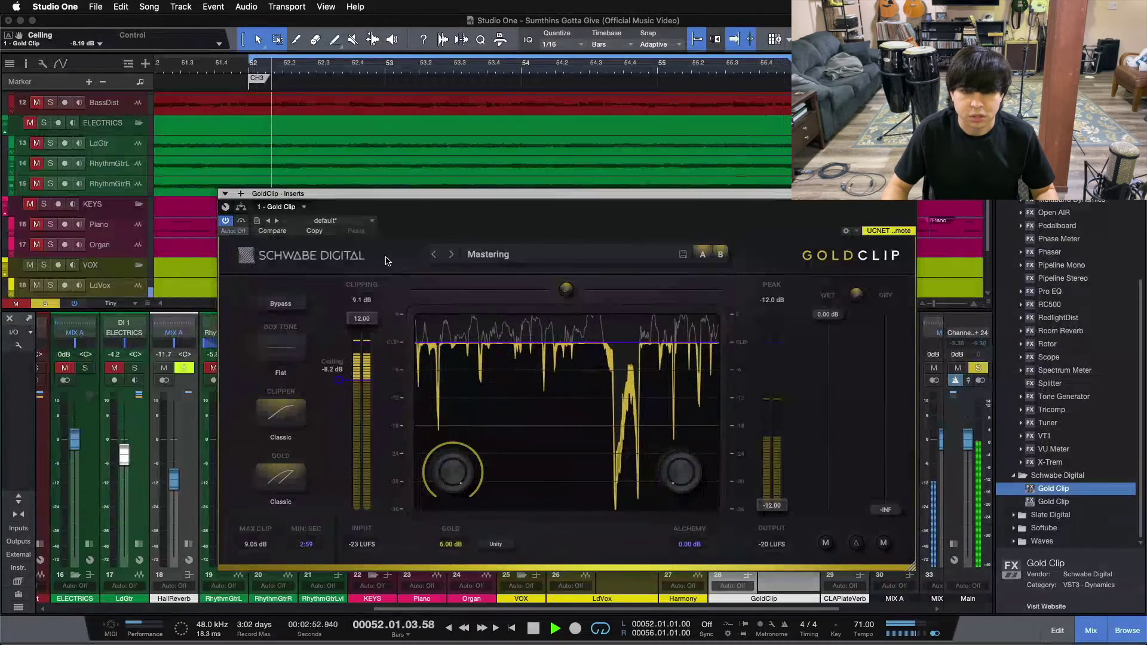
drag(338, 383, 338, 382)
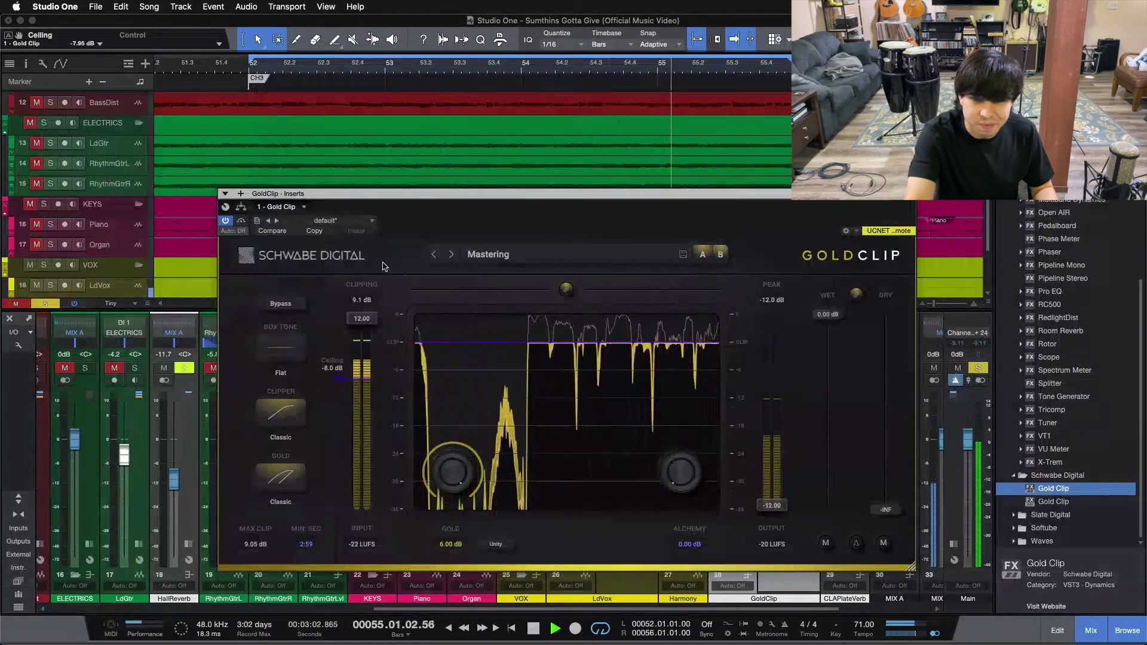
key(space)
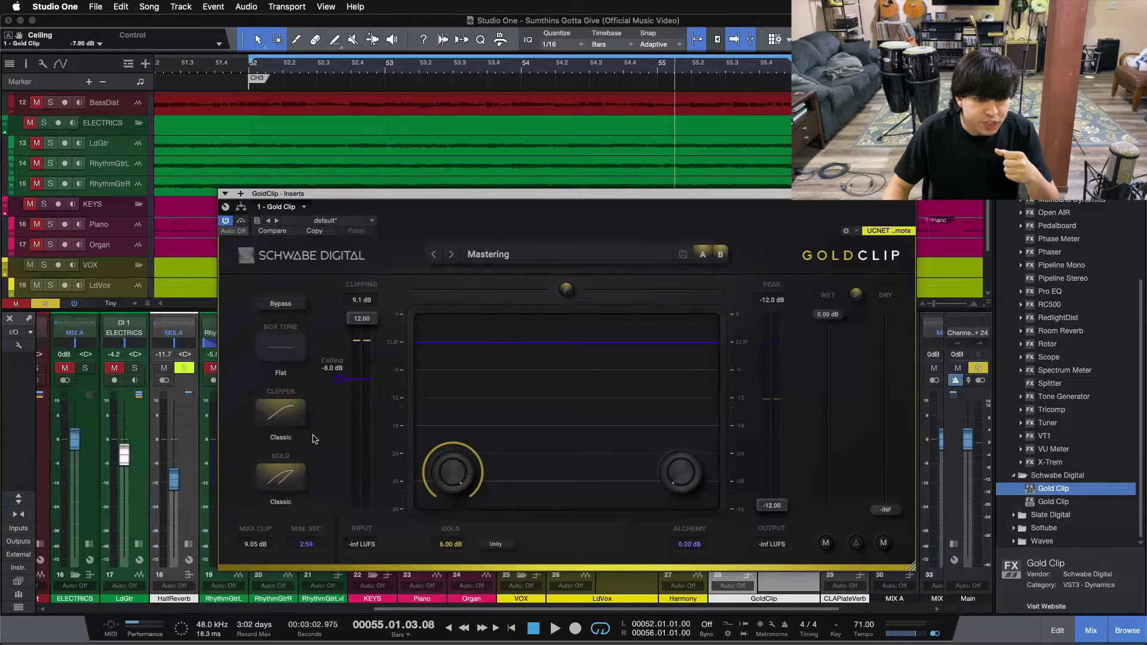
Cycle through Gold Clip's Box Tone modes to view their curves, and return to Flat.
click(270, 351)
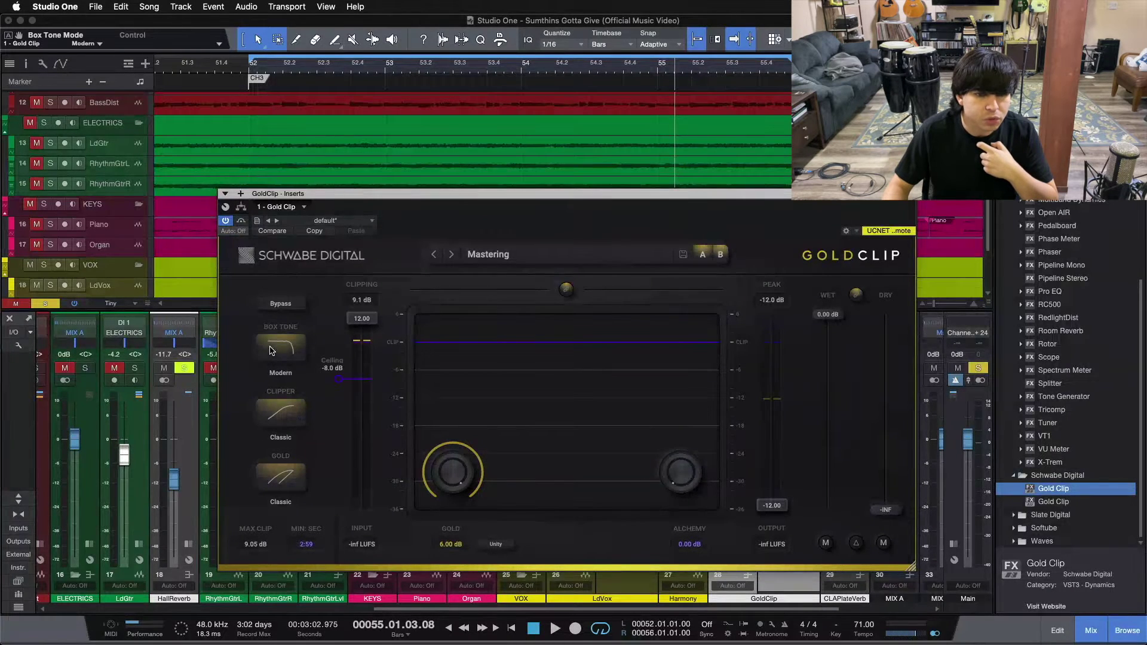
click(271, 351)
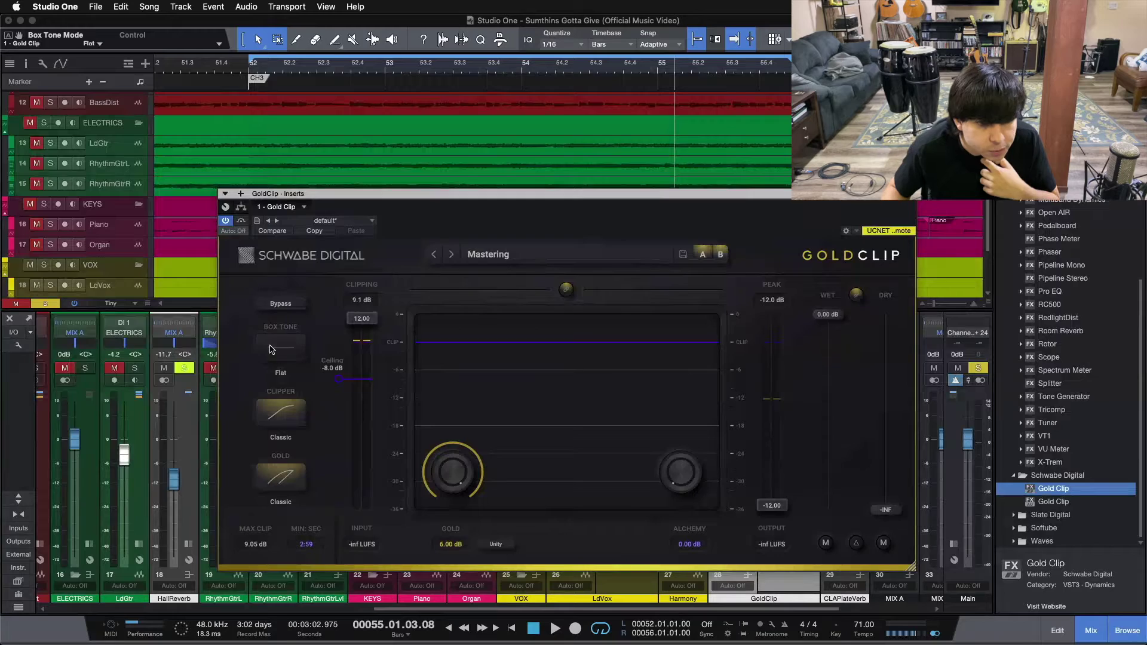
click(270, 351)
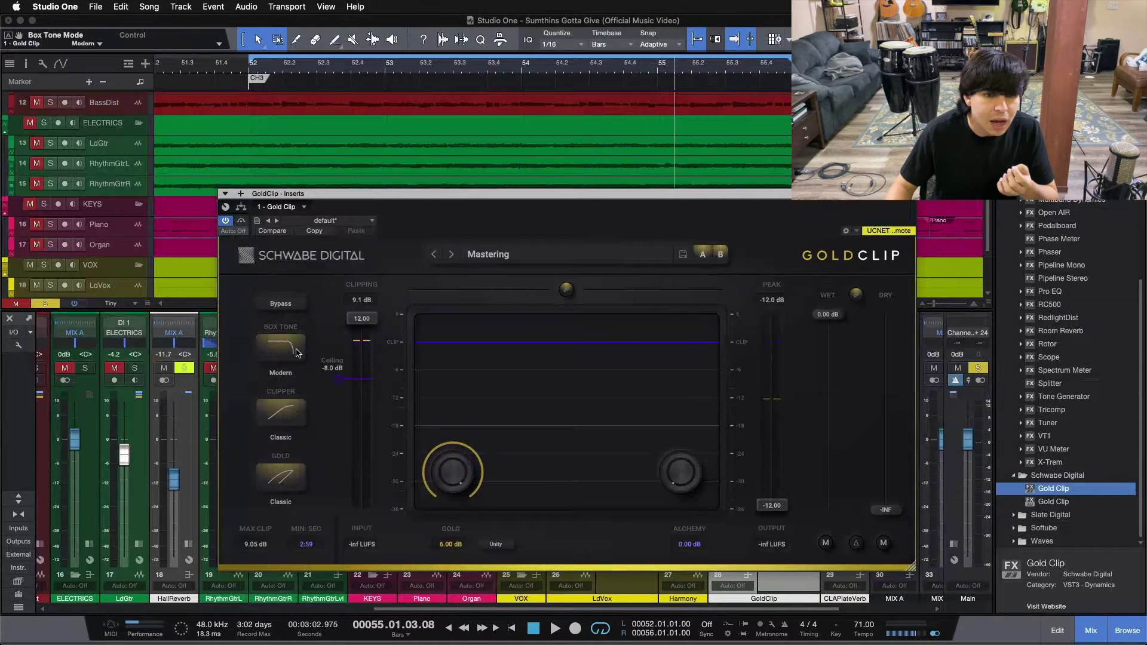
click(285, 353)
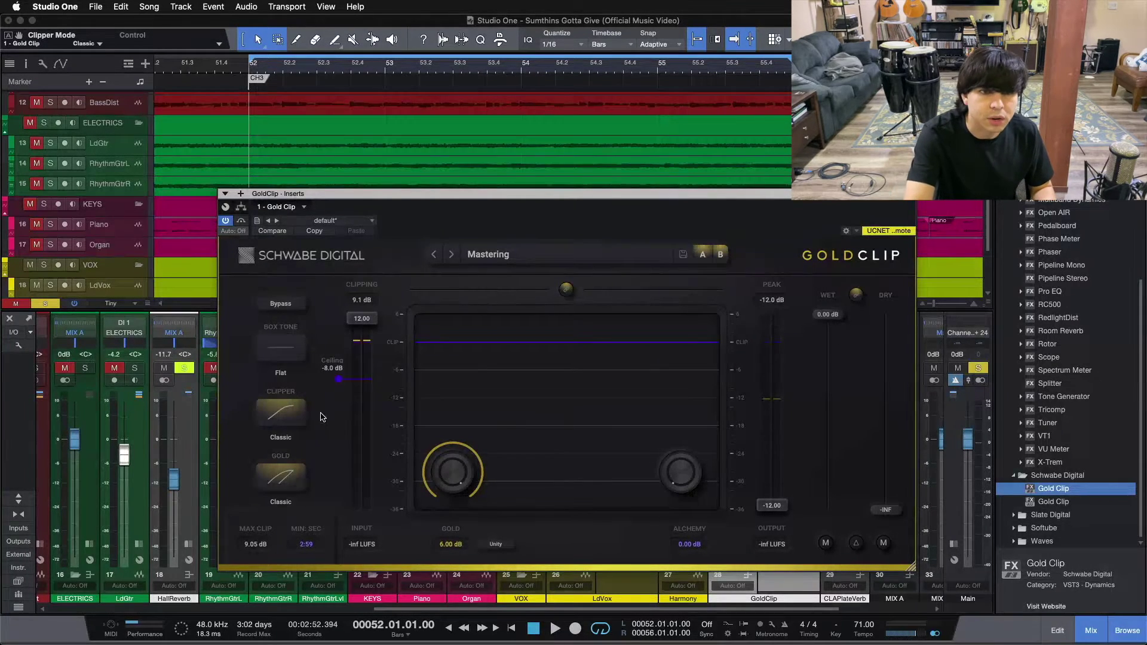
Compare Gold Clip's Modern, Hard and Classic clipper modes during loop playback, ending on Classic.
key(space)
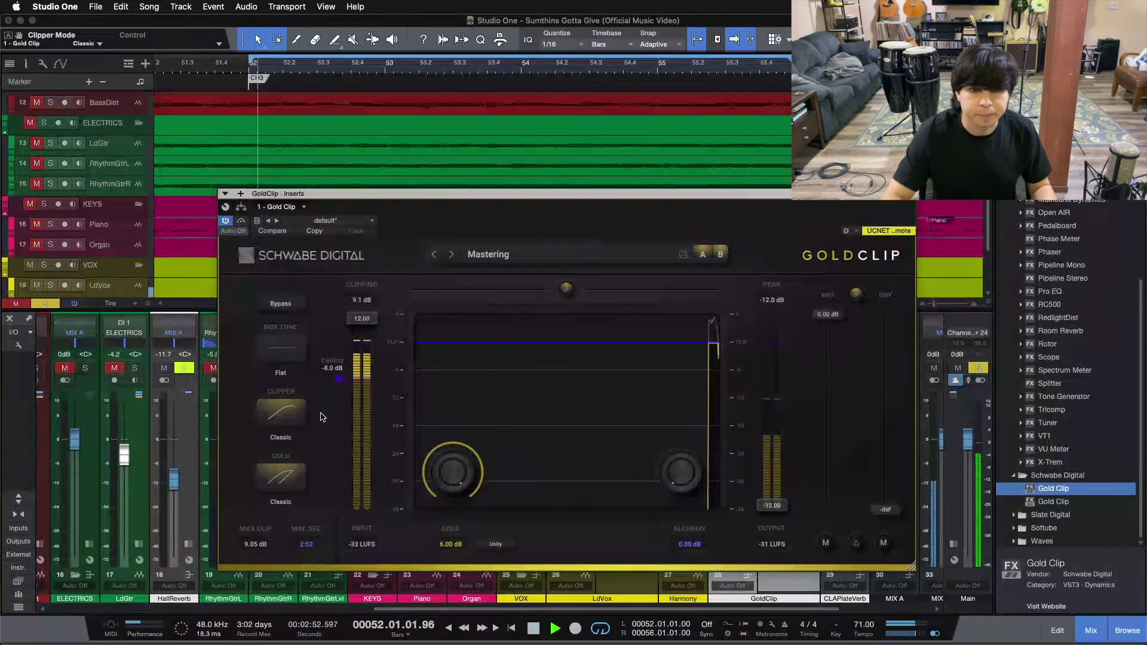
click(286, 423)
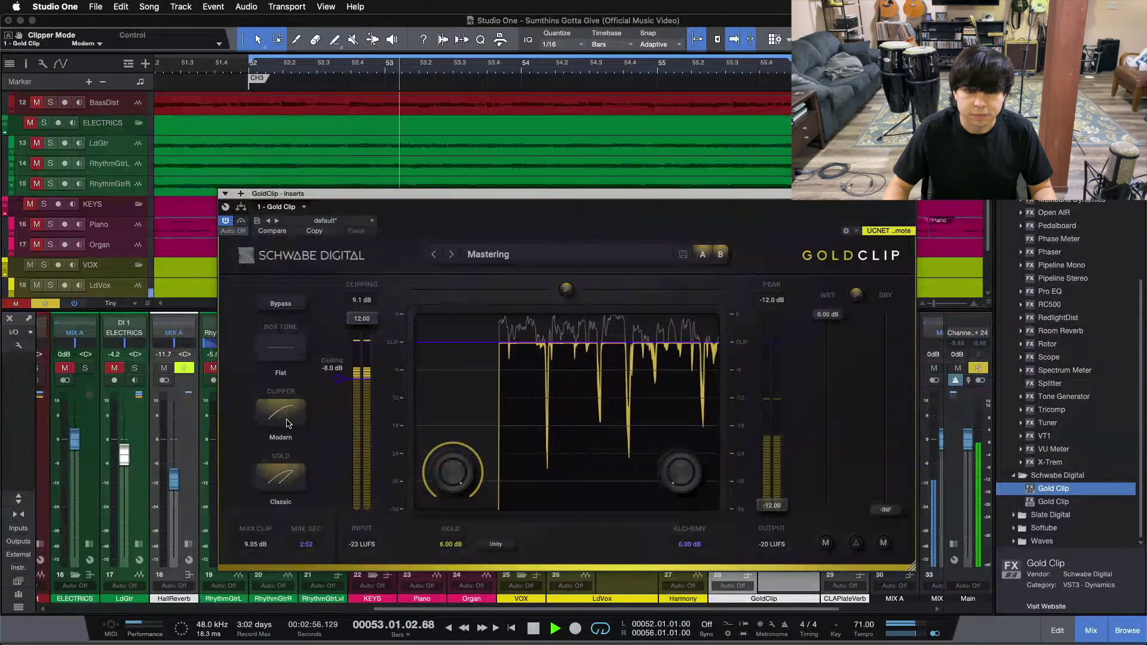
click(287, 423)
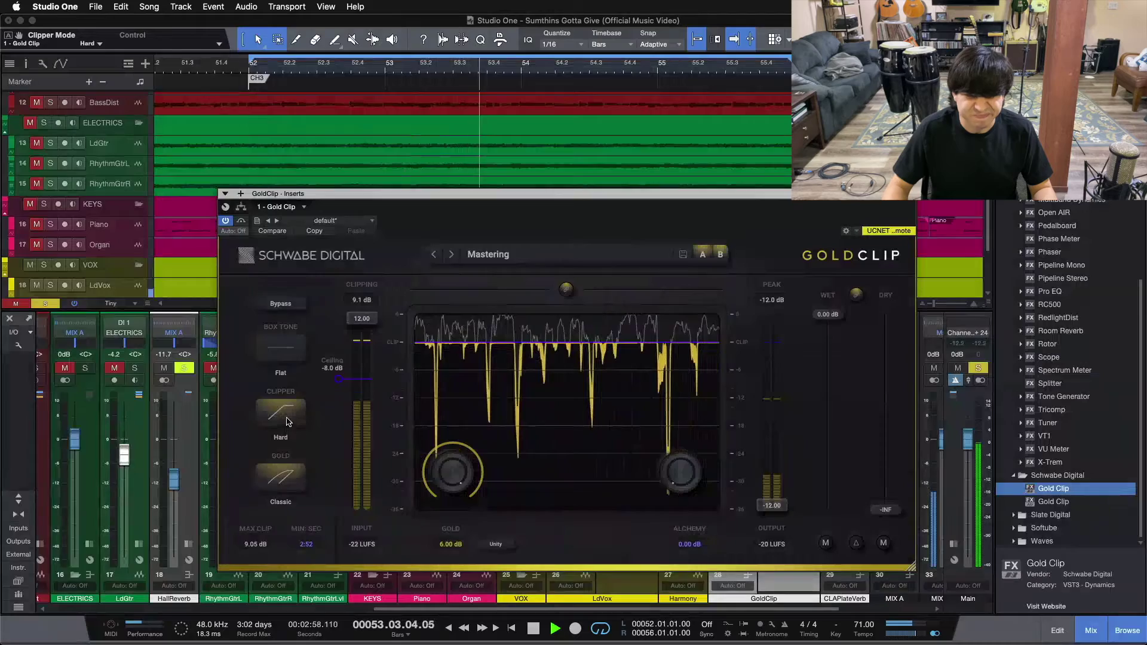
click(287, 421)
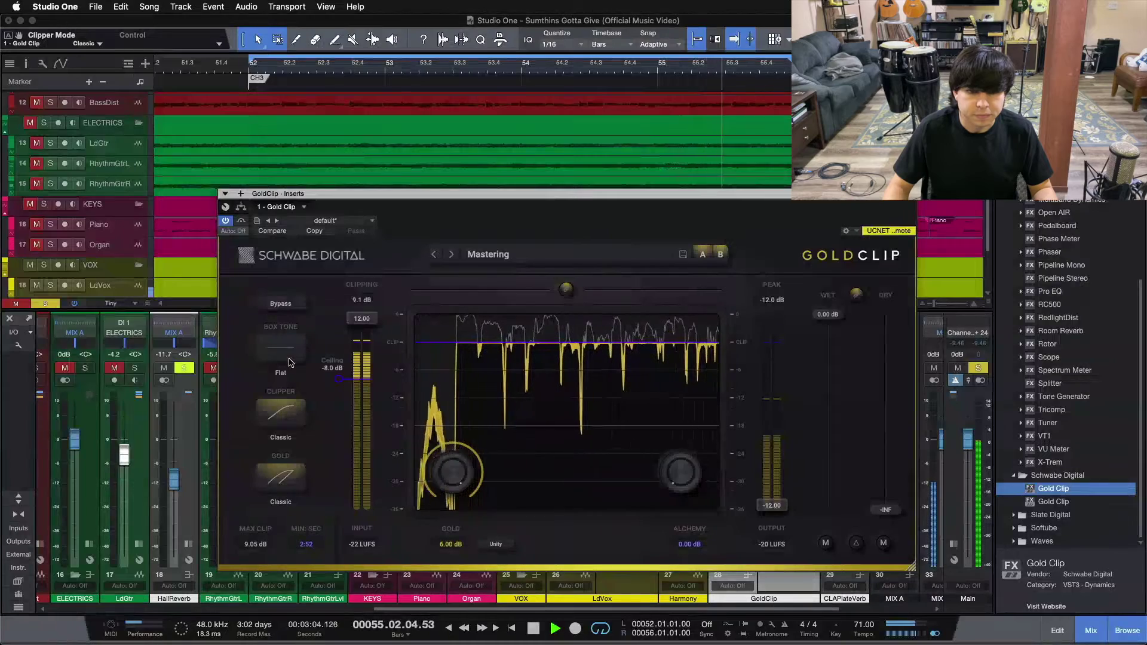
click(294, 412)
click(294, 413)
click(294, 412)
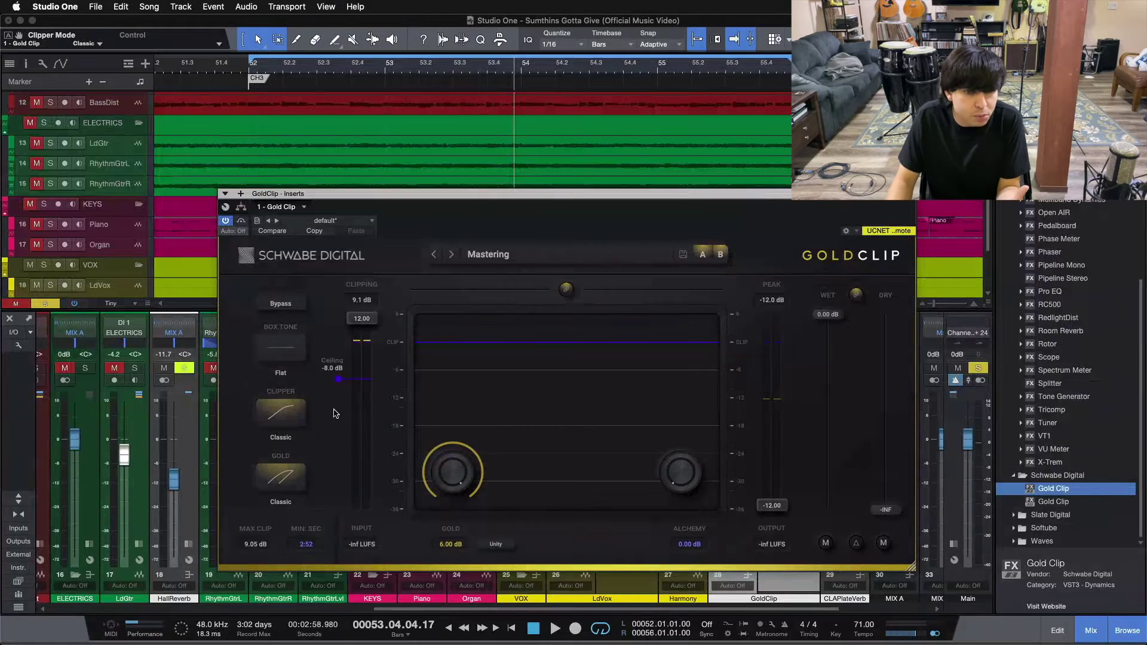
click(281, 412)
click(281, 412)
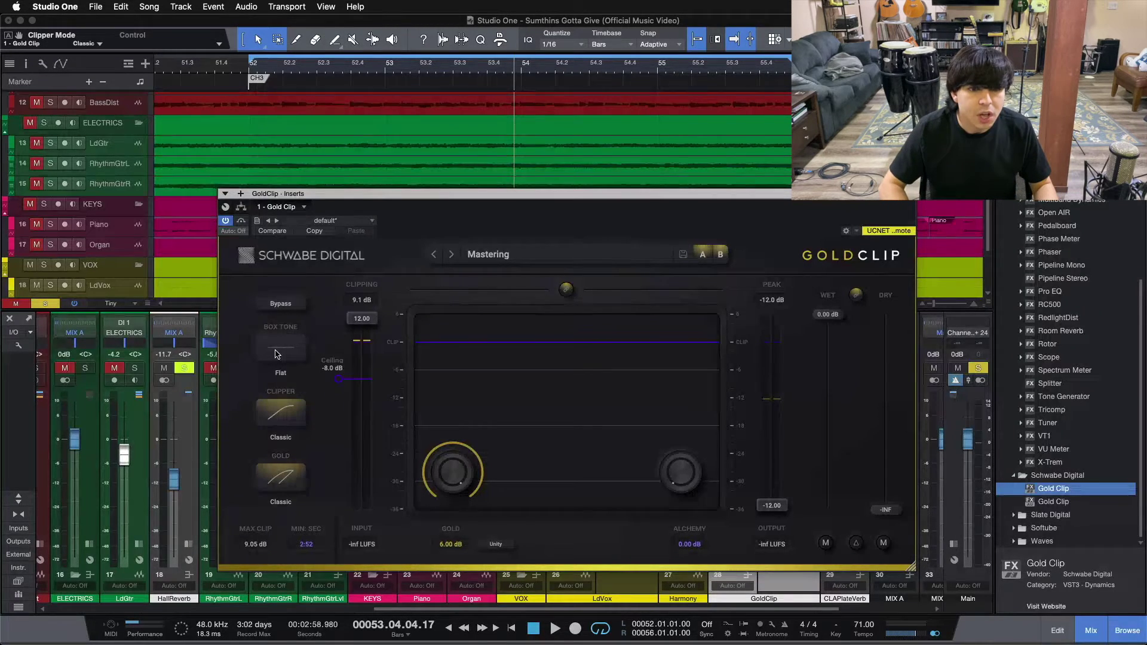
Audition the Classic, Modern and Flat Box Tone modes during loop playback, and set Box Tone to Modern.
key(space)
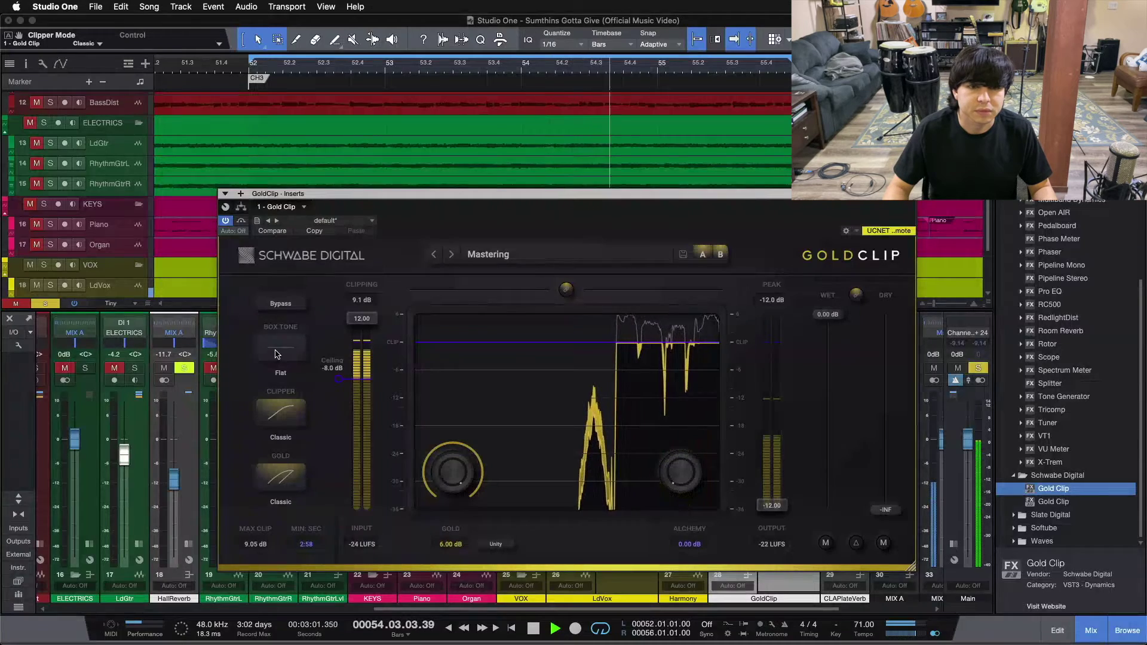
click(275, 353)
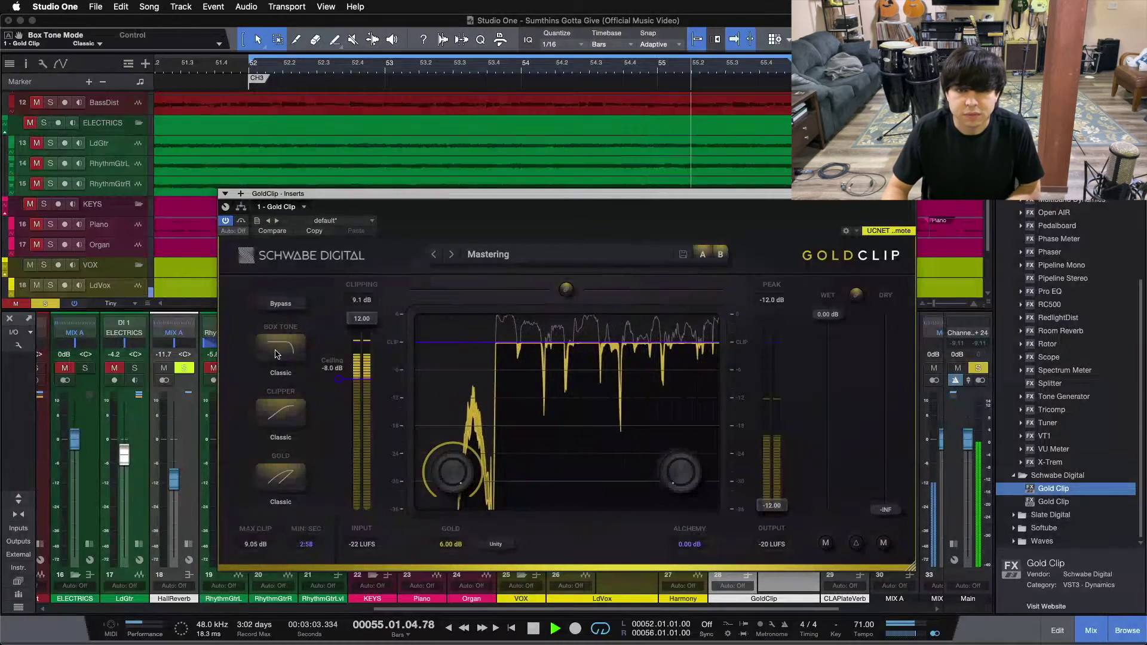
click(275, 354)
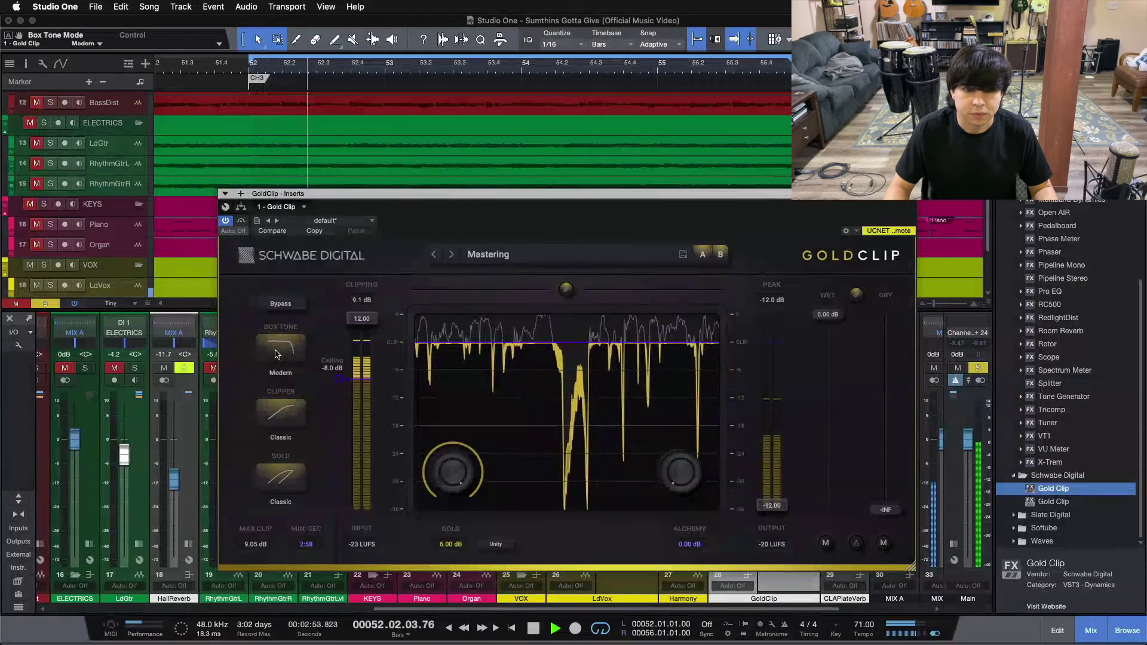
click(276, 354)
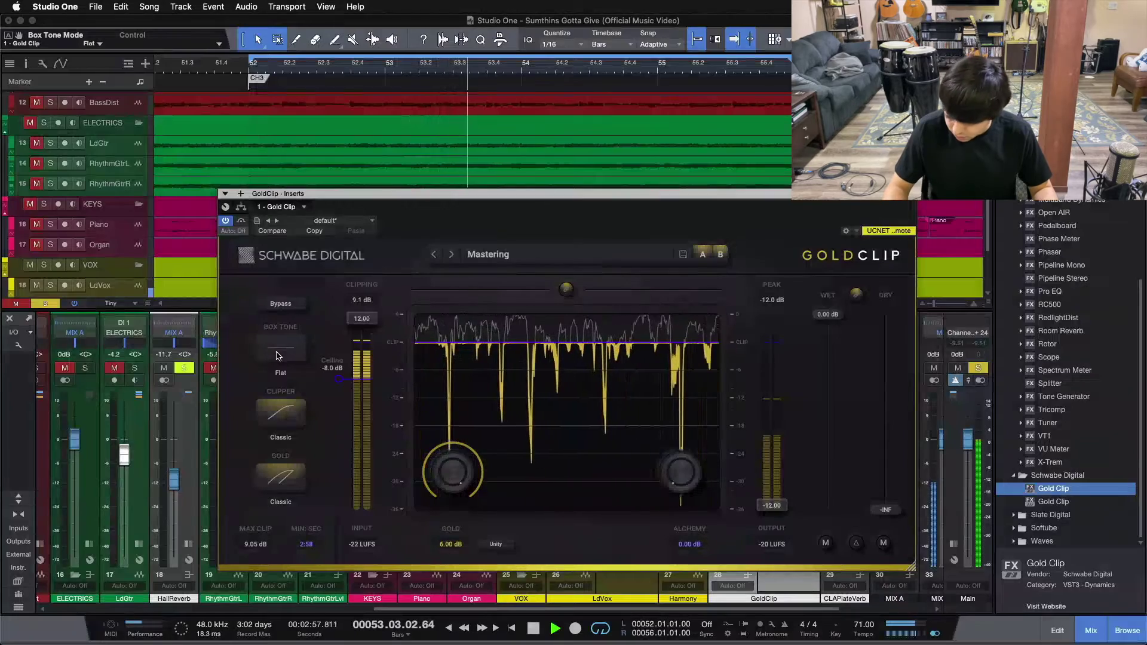
click(274, 350)
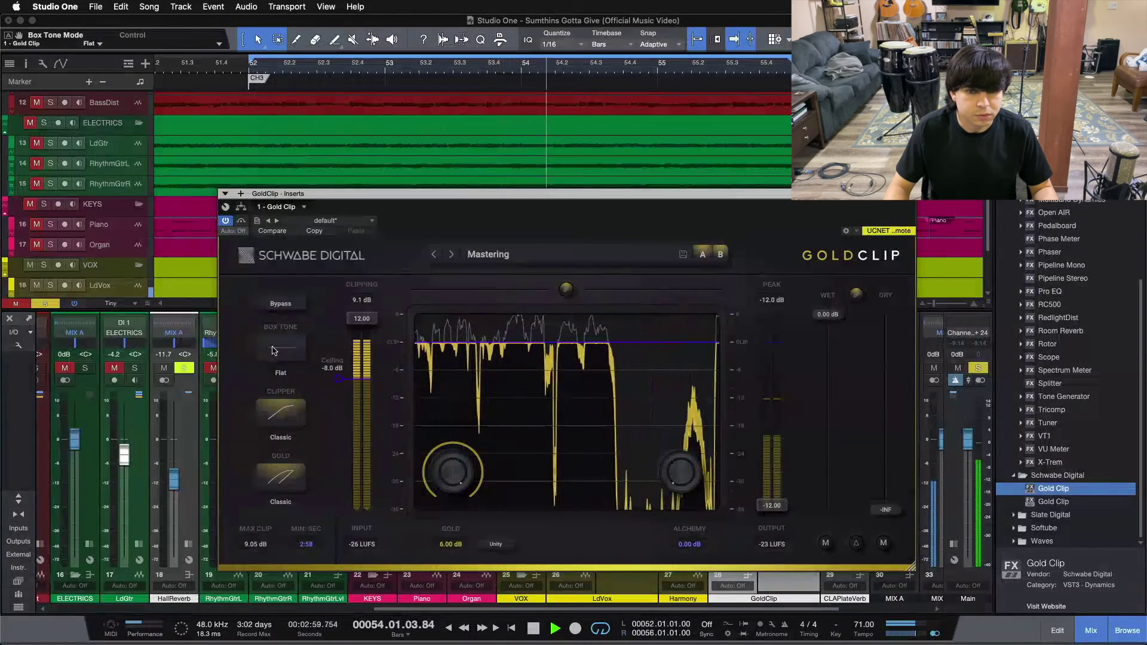
click(273, 350)
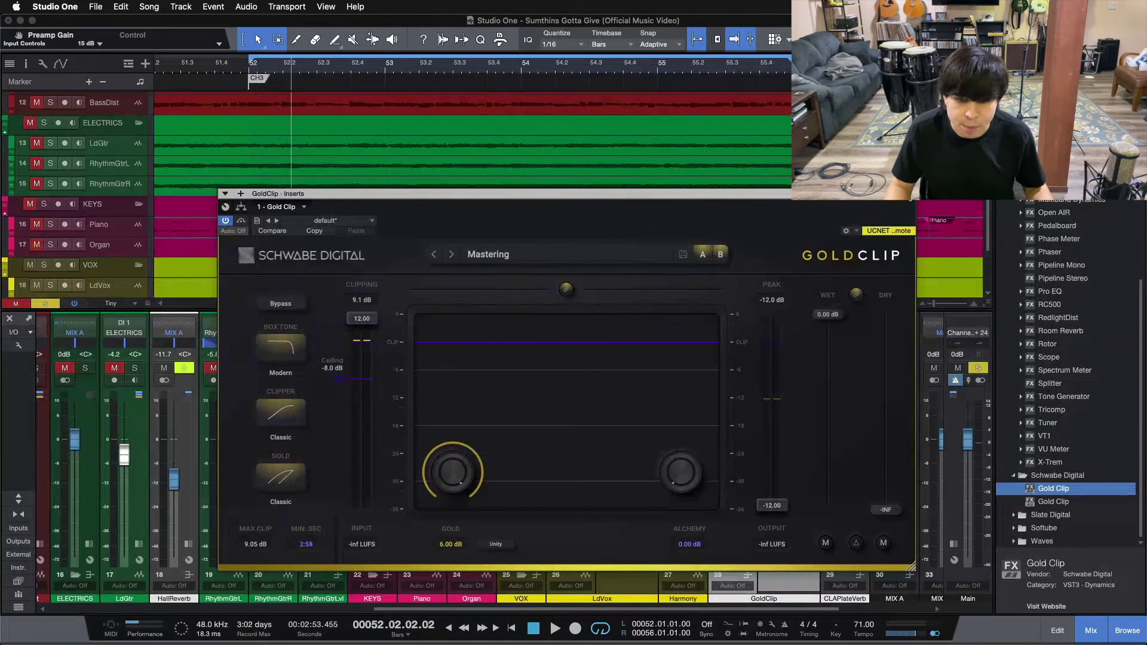
Close the Gold Clip plug-in and pull the GoldClip bus fader all the way down to -∞.
key(super+w)
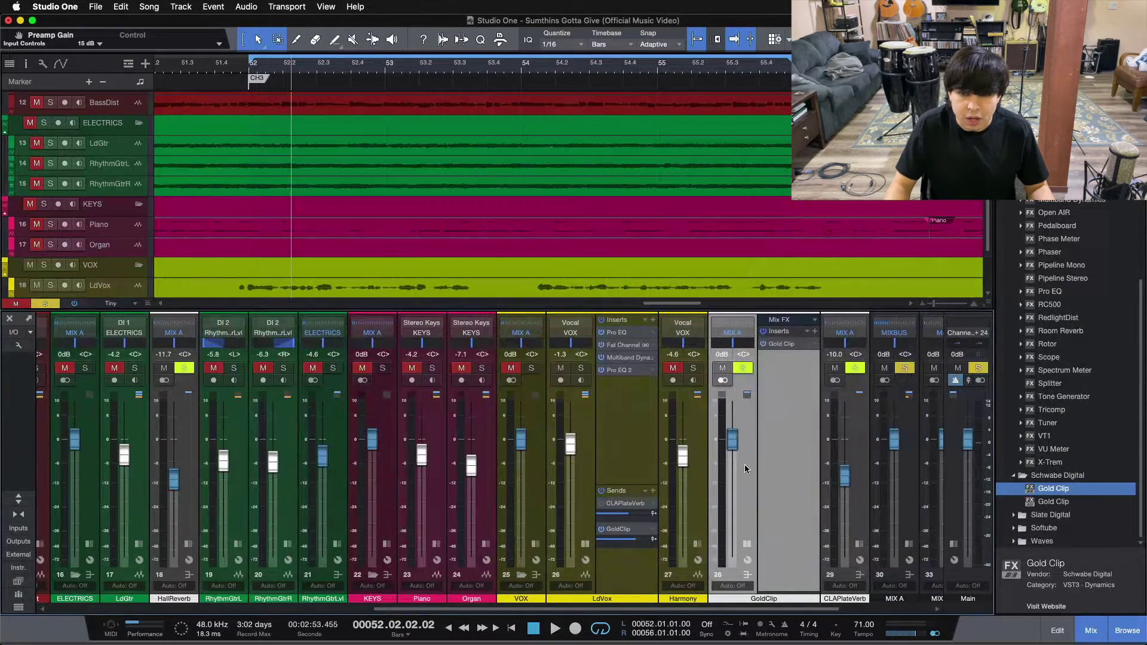
drag(733, 441, 735, 501)
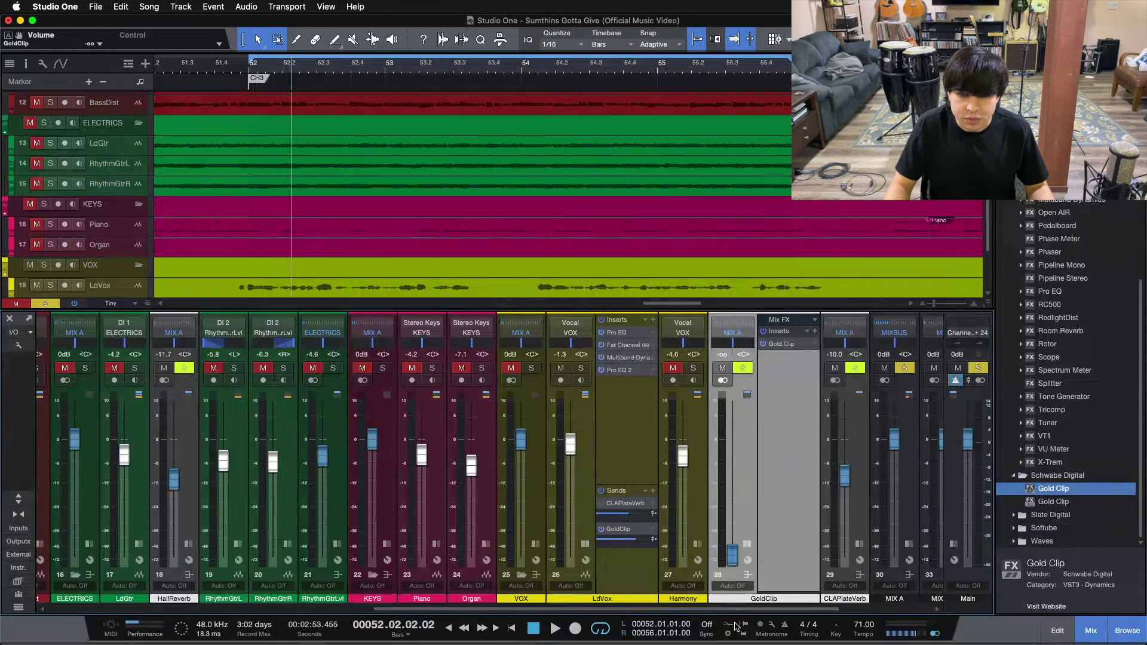
Solo the LdVox channel and play the loop from bar 52.
key(space)
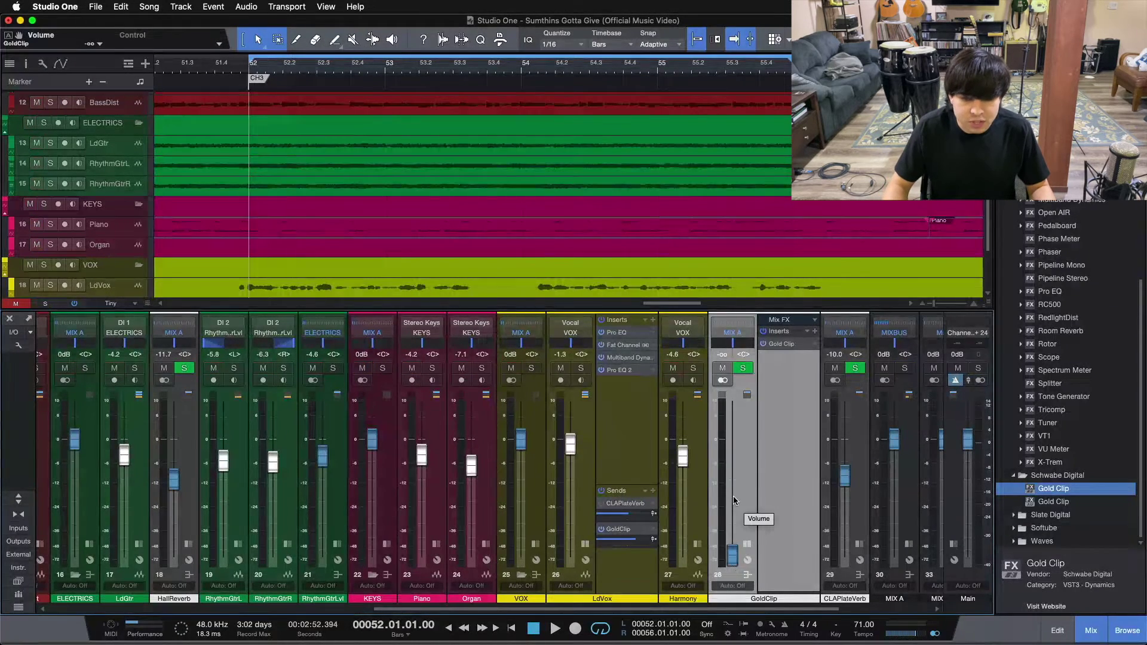
click(580, 368)
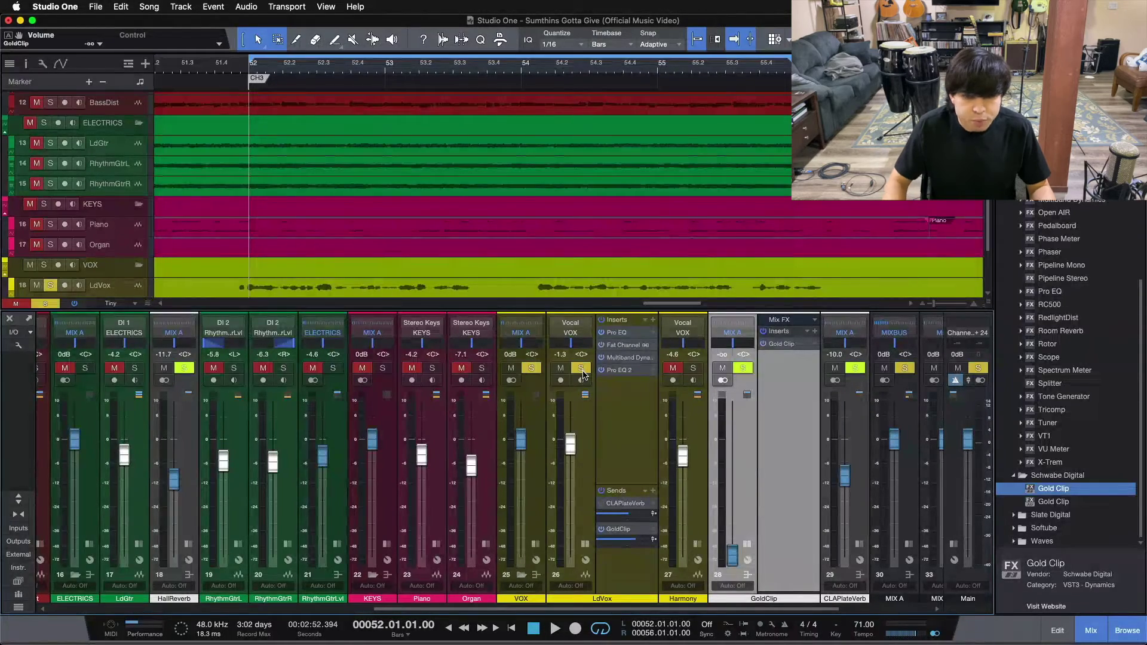
key(space)
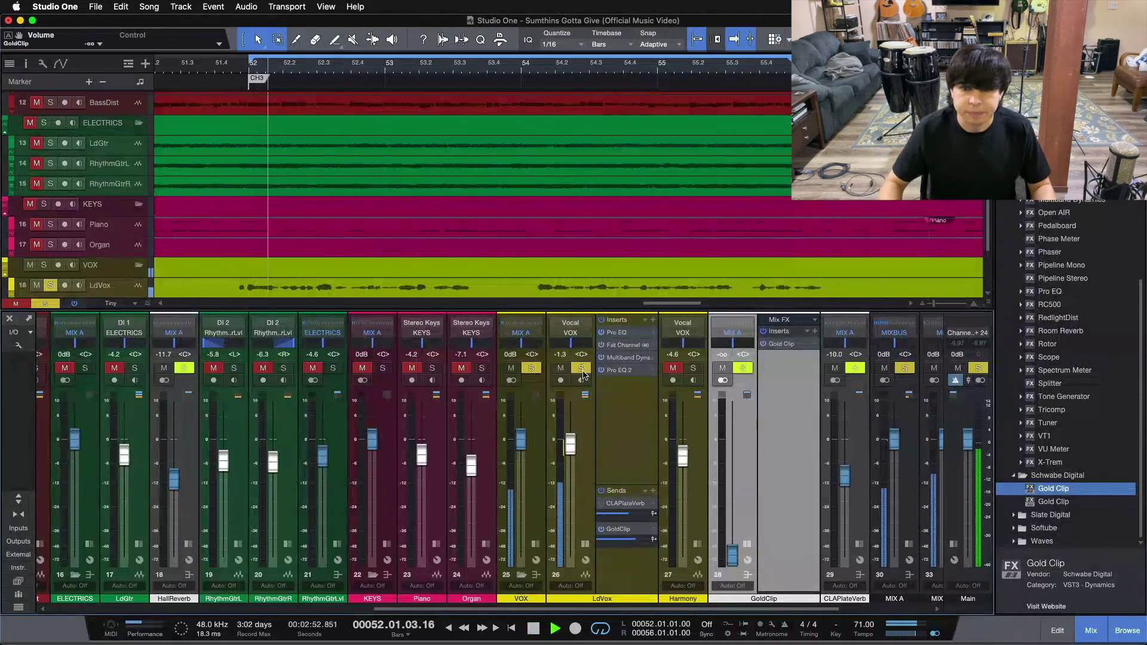
Blend in the GoldClip bus during playback by raising its fader from silence to about -12.5 dB.
drag(734, 555, 736, 504)
scroll(736, 505, up, 5)
scroll(736, 504, up, 4)
scroll(736, 503, up, 3)
scroll(736, 505, up, 1)
scroll(729, 481, up, 2)
scroll(730, 481, down, 1)
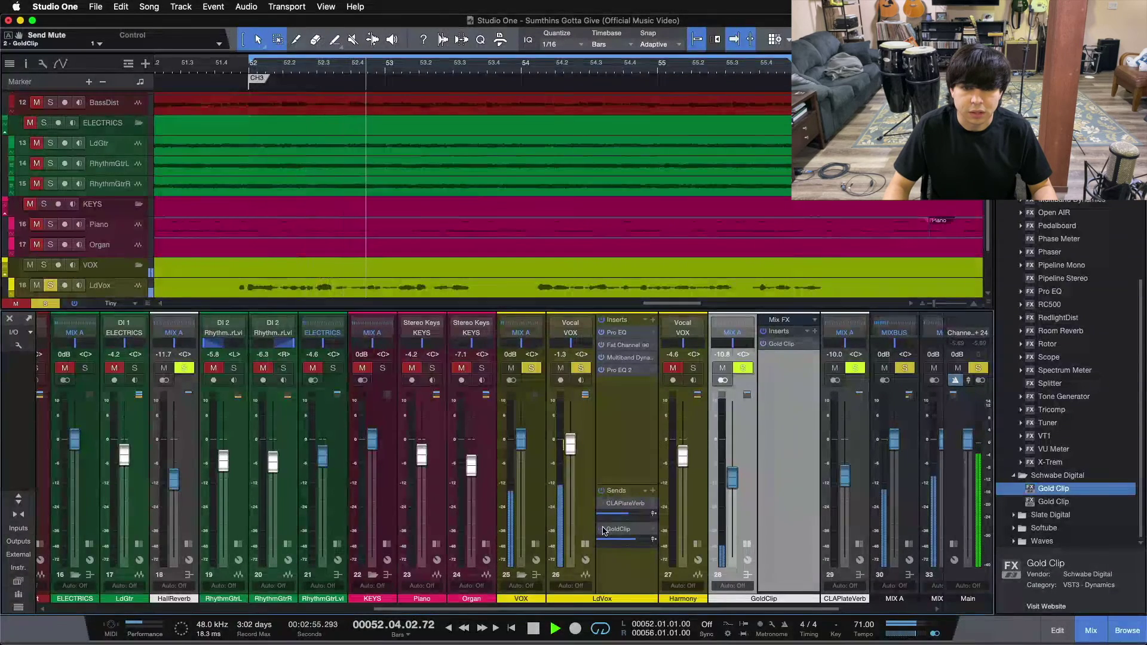
scroll(731, 494, down, 2)
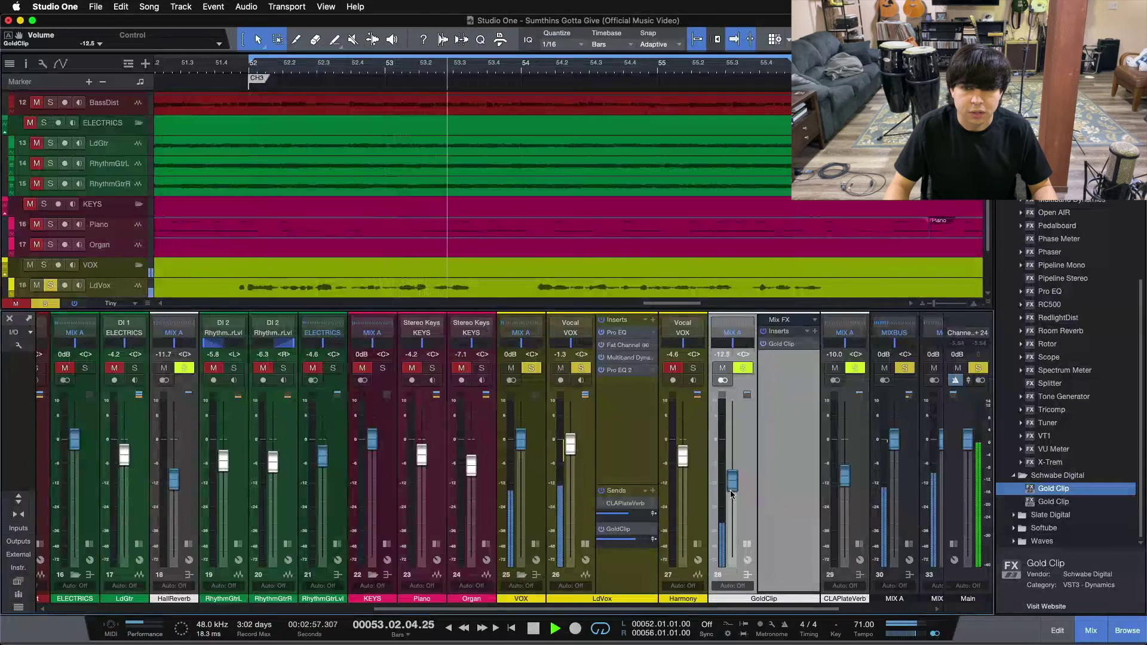
Compare the soloed lead vocal with its GoldClip send off and on, setting the GoldClip bus fader to -11.7 dB.
click(602, 529)
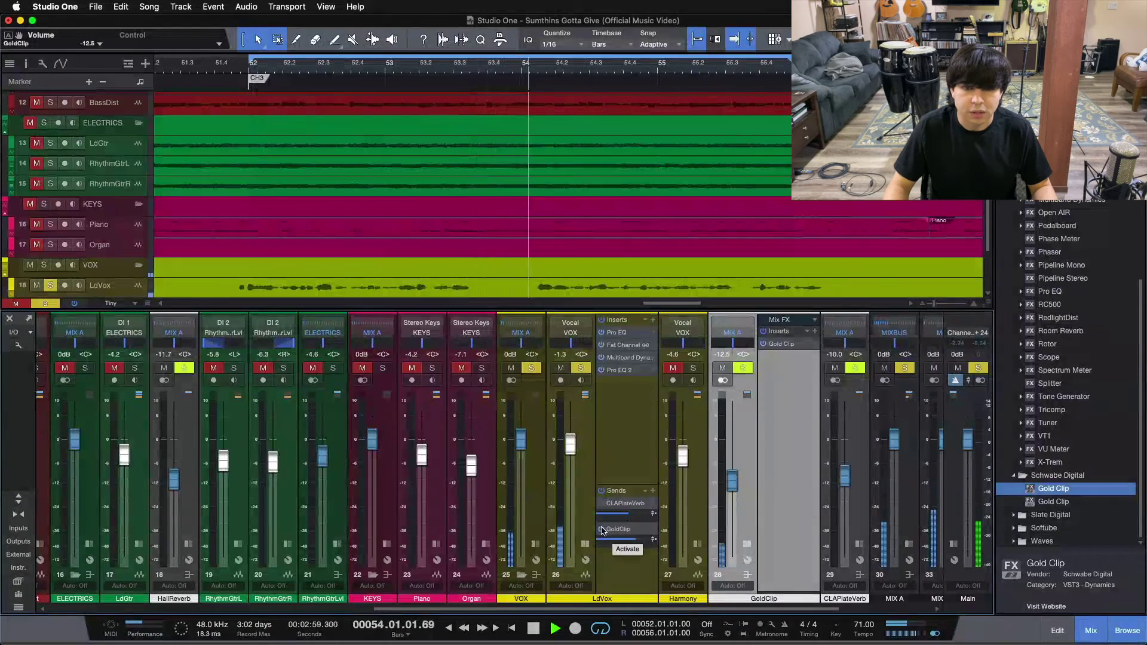
click(602, 530)
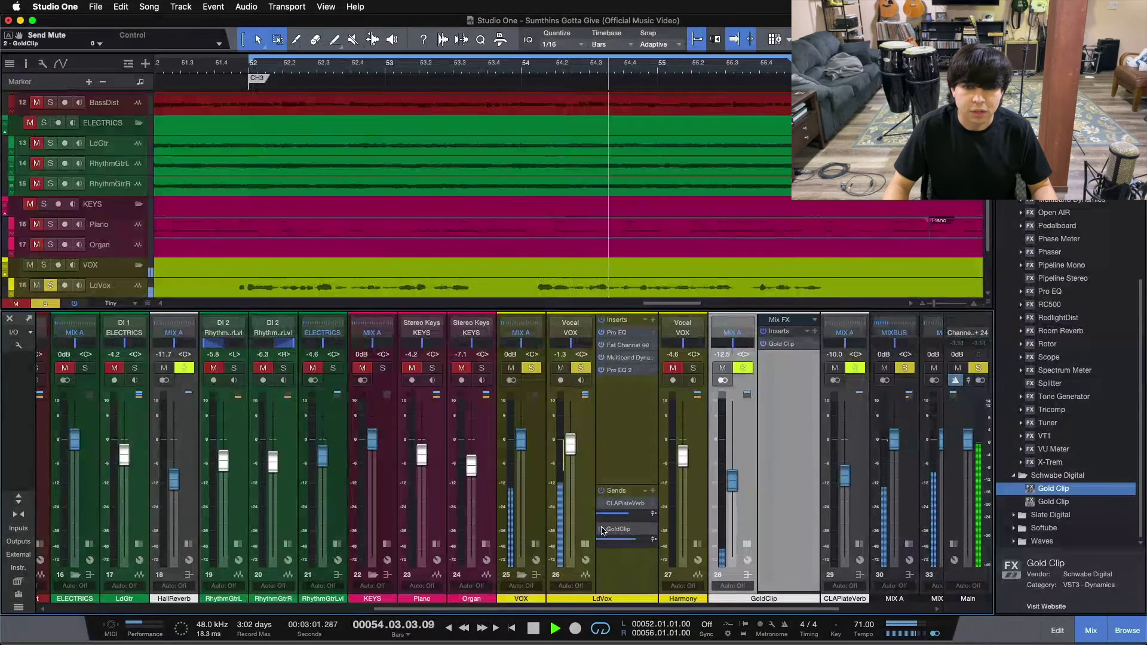
scroll(732, 483, up, 1)
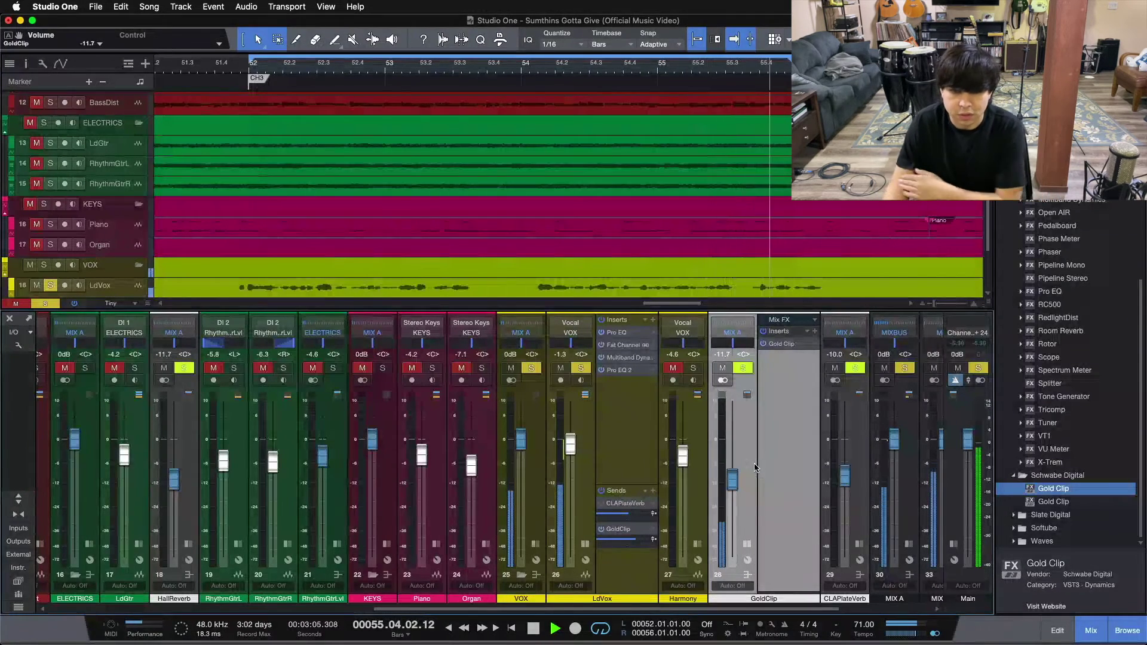
click(602, 530)
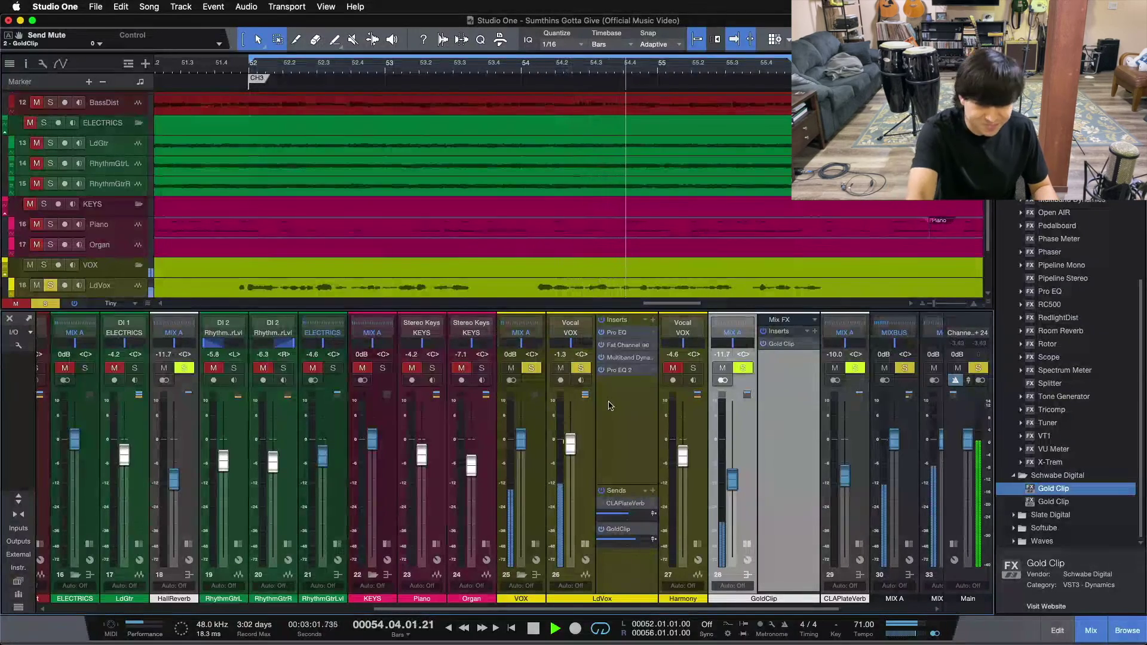
key(space)
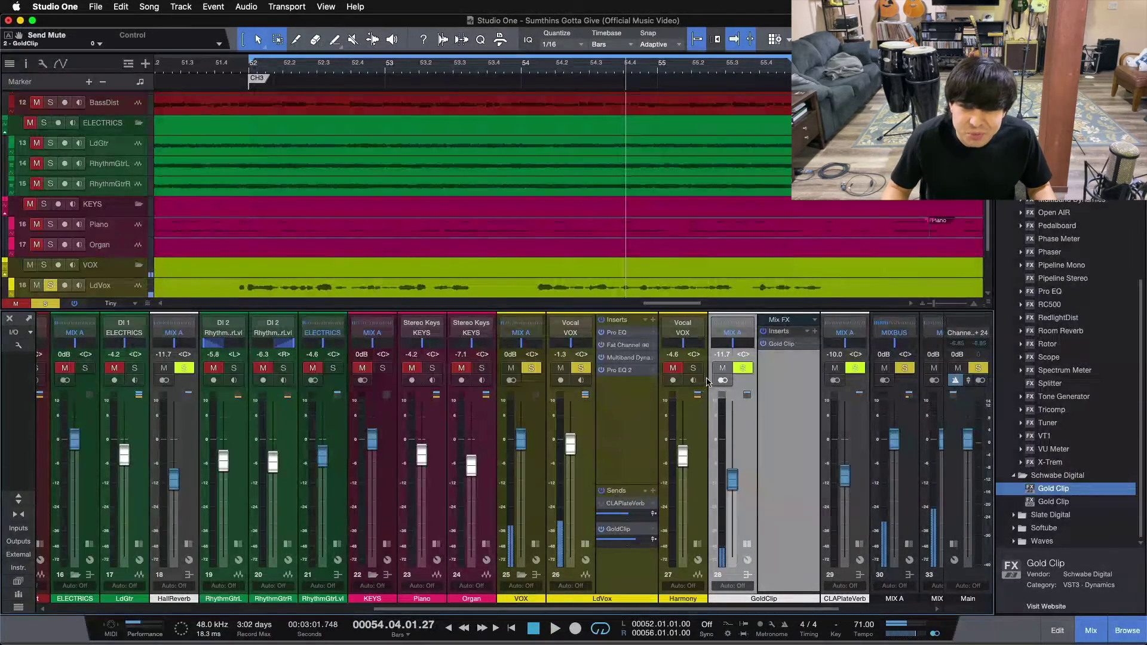
Audition Gold Clip's Alchemy at 1.00 dB on the GoldClip bus, reset it to 0.00 dB and close the plug-in.
click(742, 367)
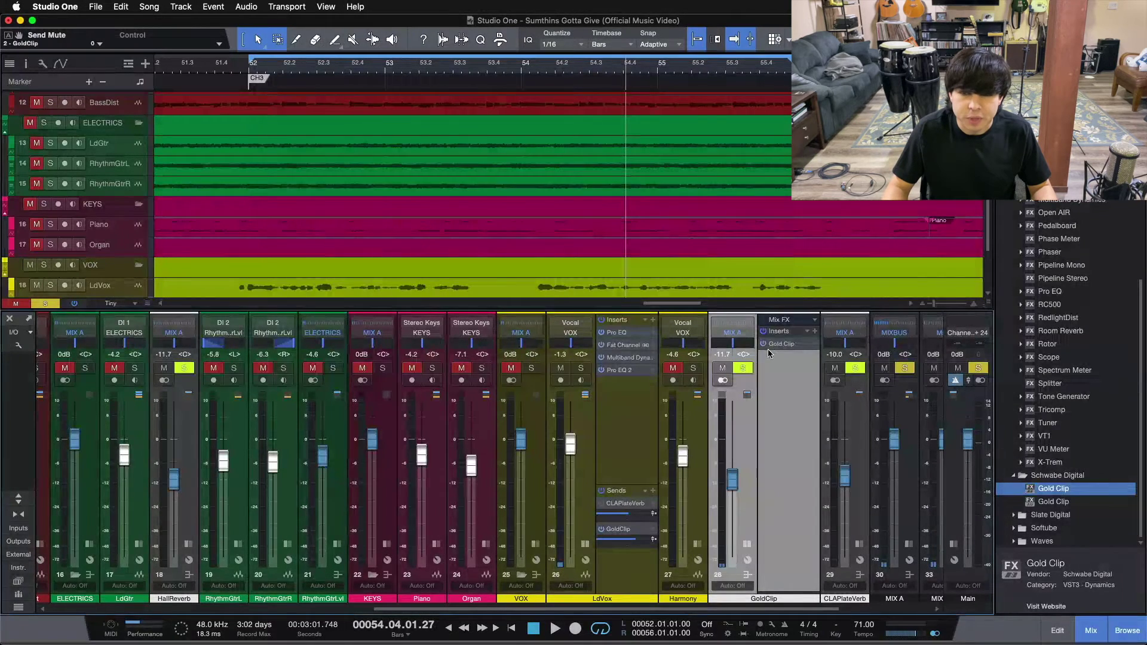
double_click(768, 349)
drag(737, 228, 650, 159)
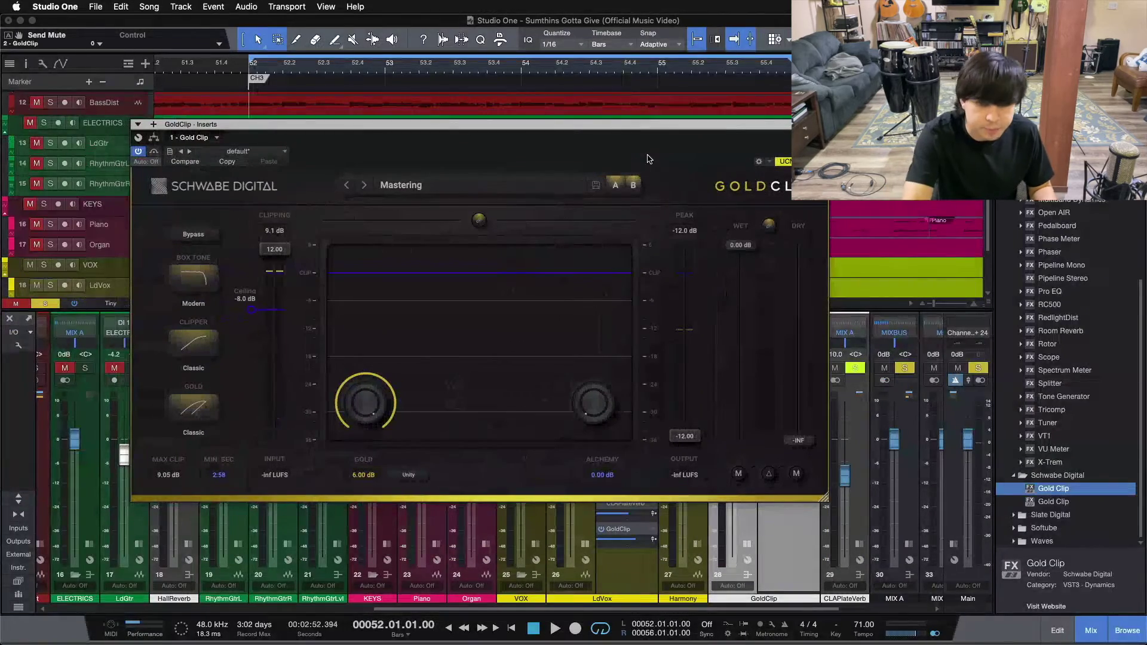
key(space)
drag(594, 408, 600, 219)
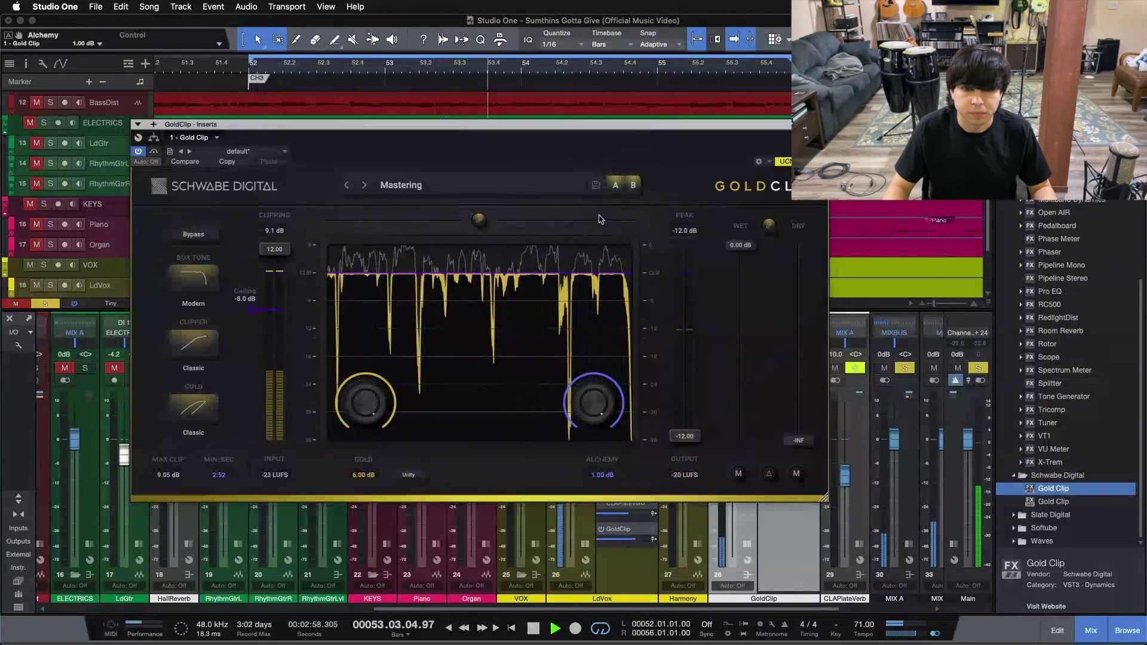
double_click(593, 402)
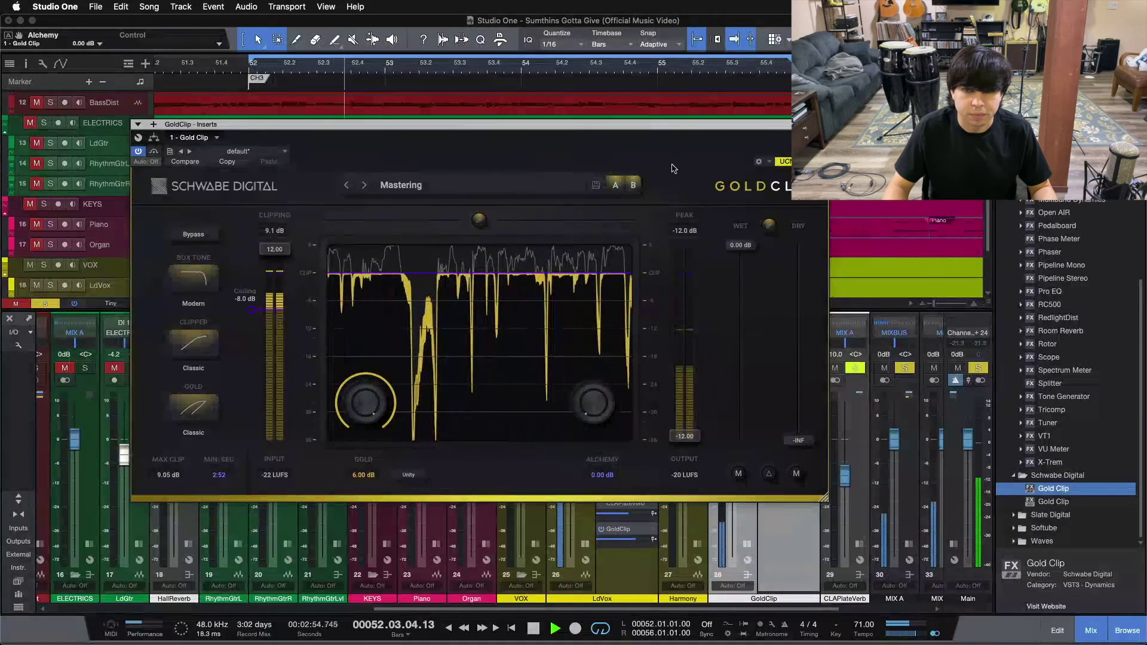
key(super+w)
key(space)
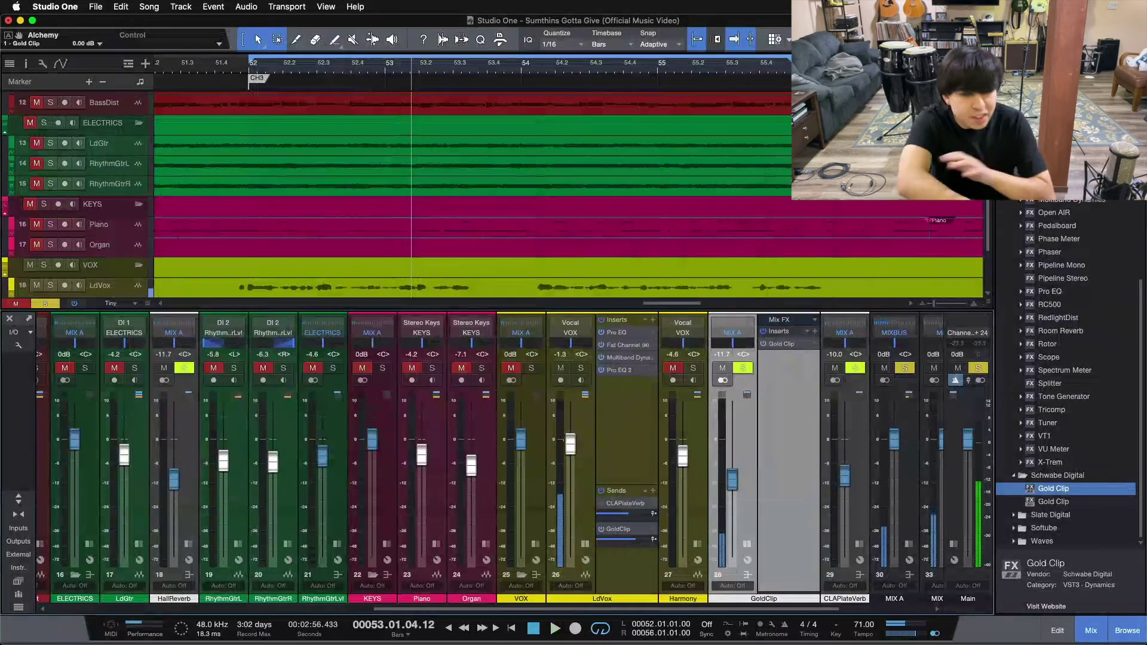
Clear the vocal solo, reactivate LdVox's CLAPlateVerb send, and play the full mix from bar 52.
key(KP_1)
key(shift+s)
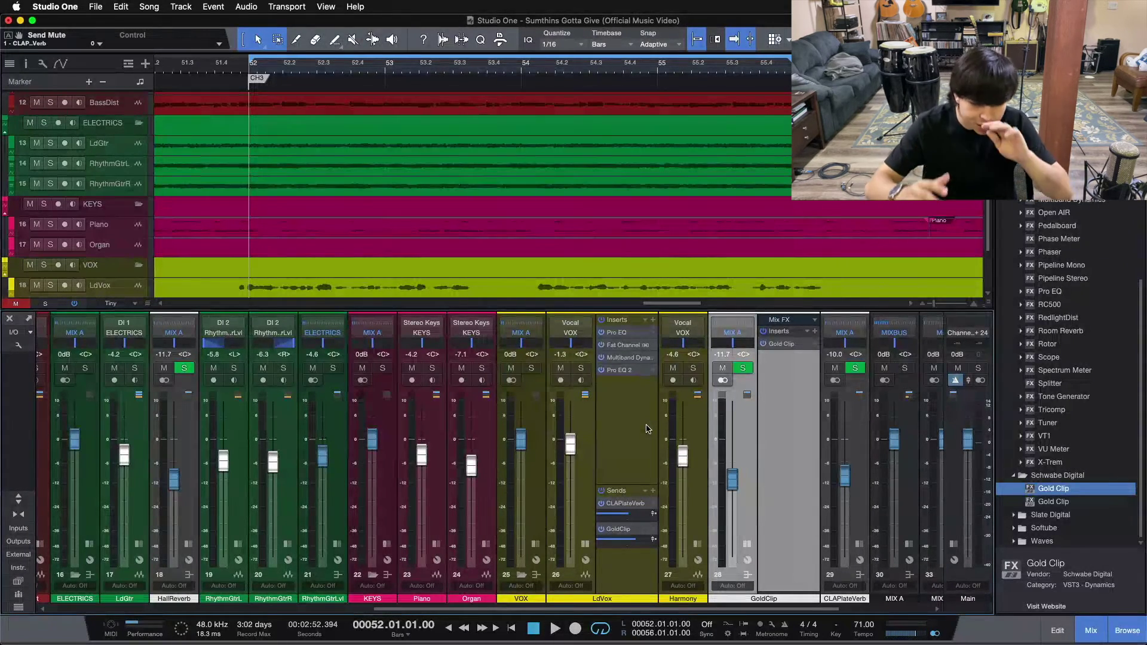
key(space)
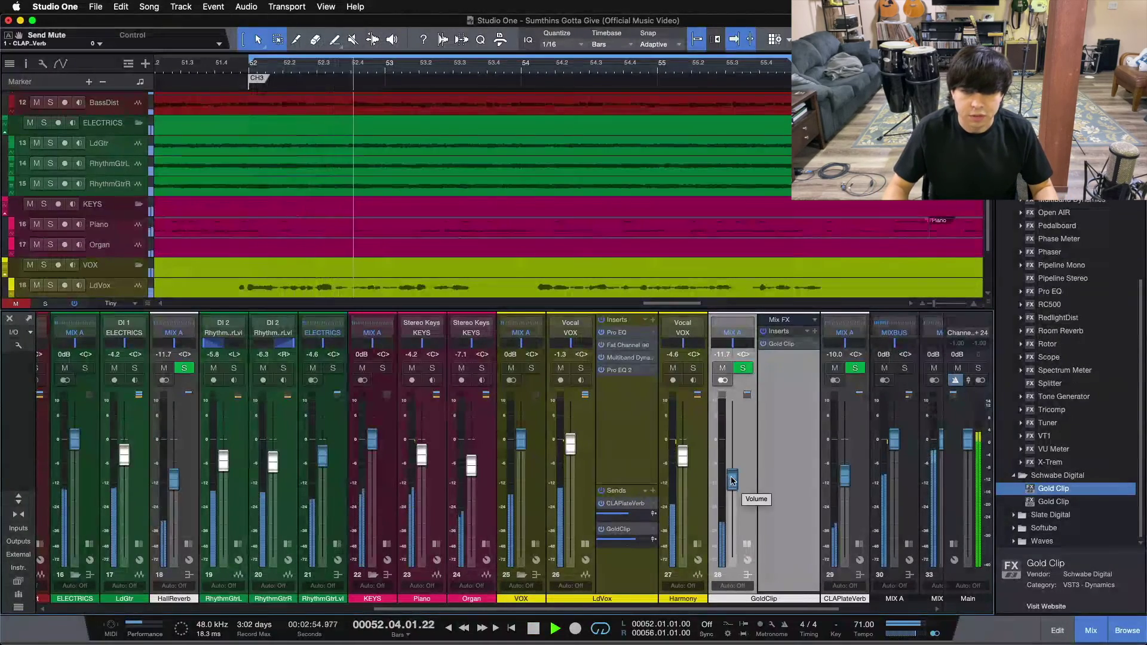
With Harmony temporarily muted, set the GoldClip bus fader to -10.8 dB and compare the mix with the bus muted and unmuted.
click(673, 367)
scroll(733, 472, up, 2)
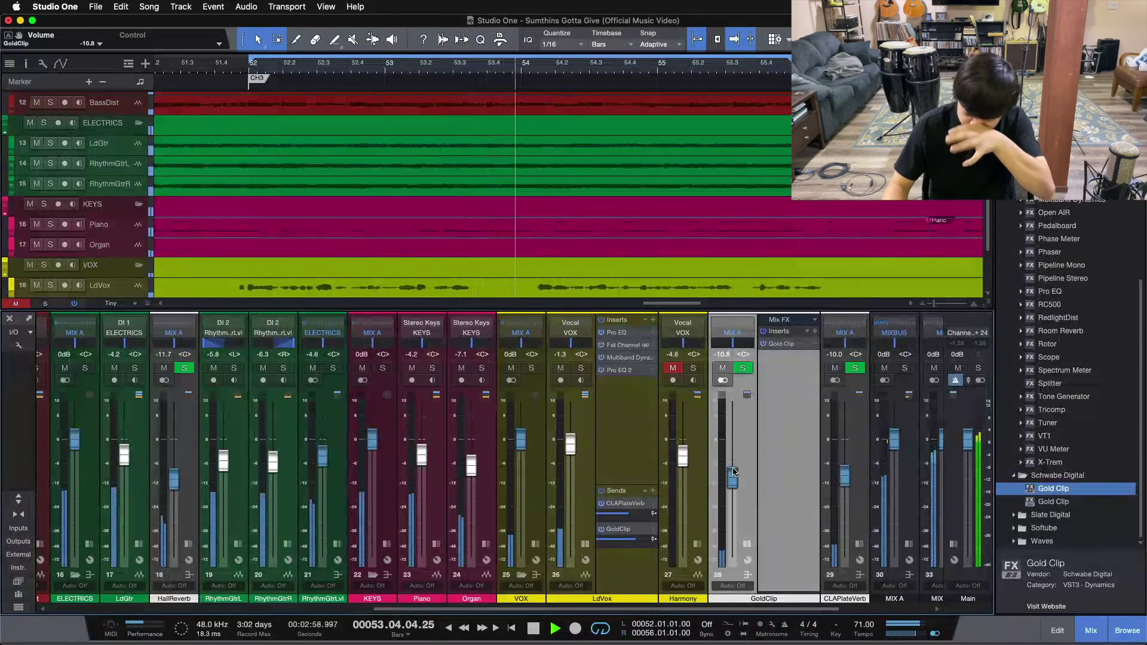
click(722, 367)
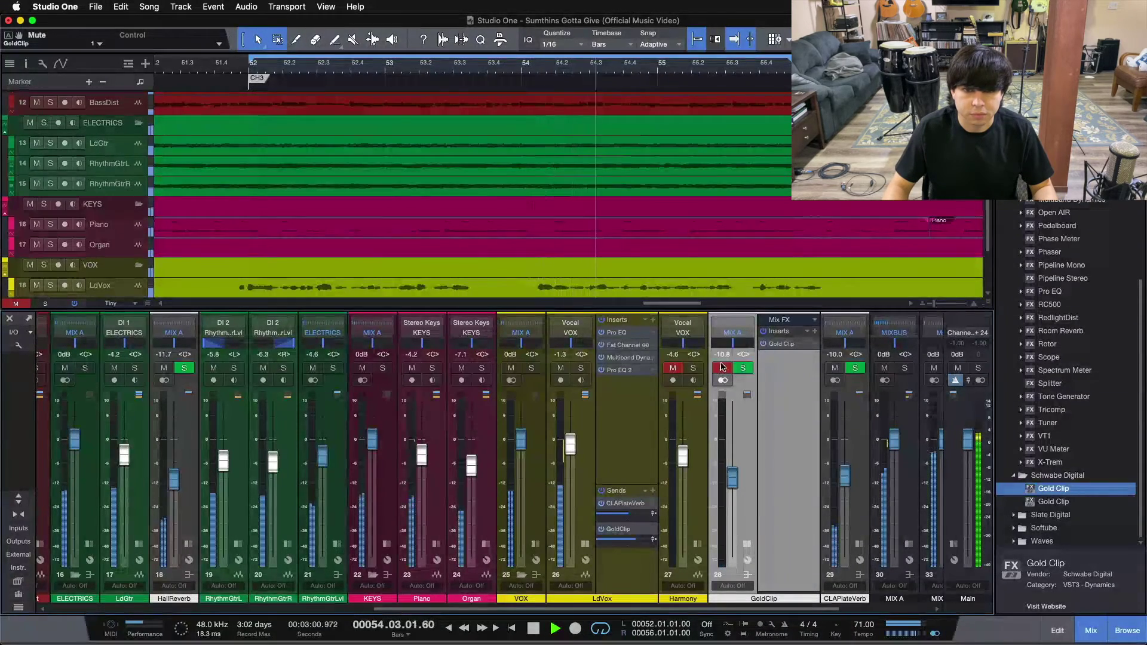
click(722, 368)
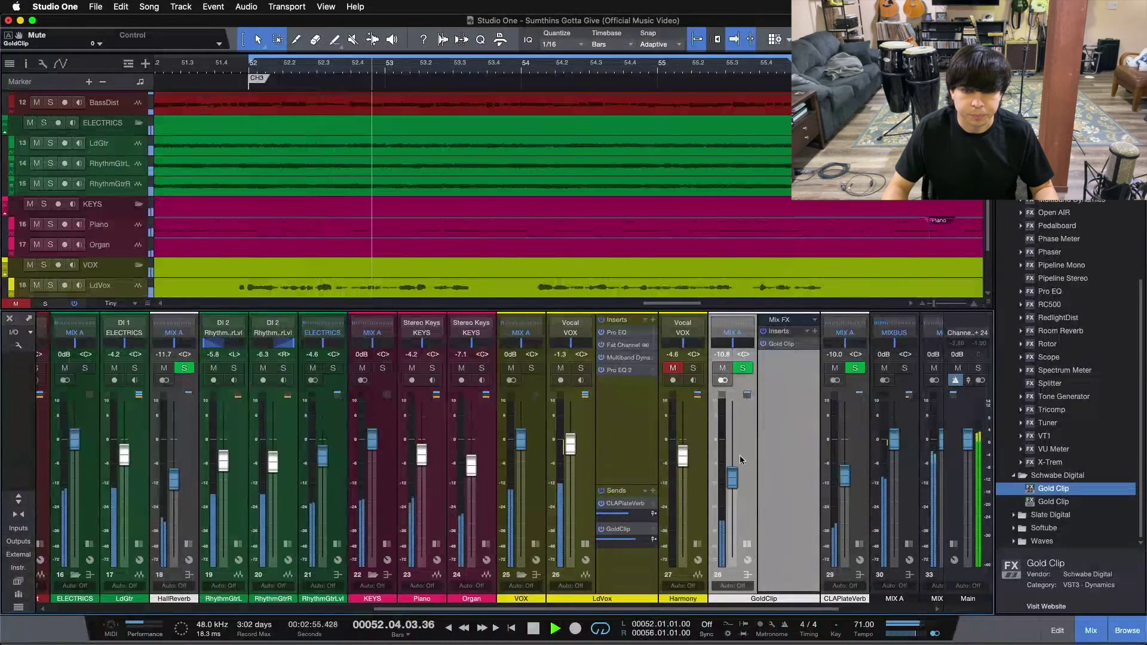
click(672, 368)
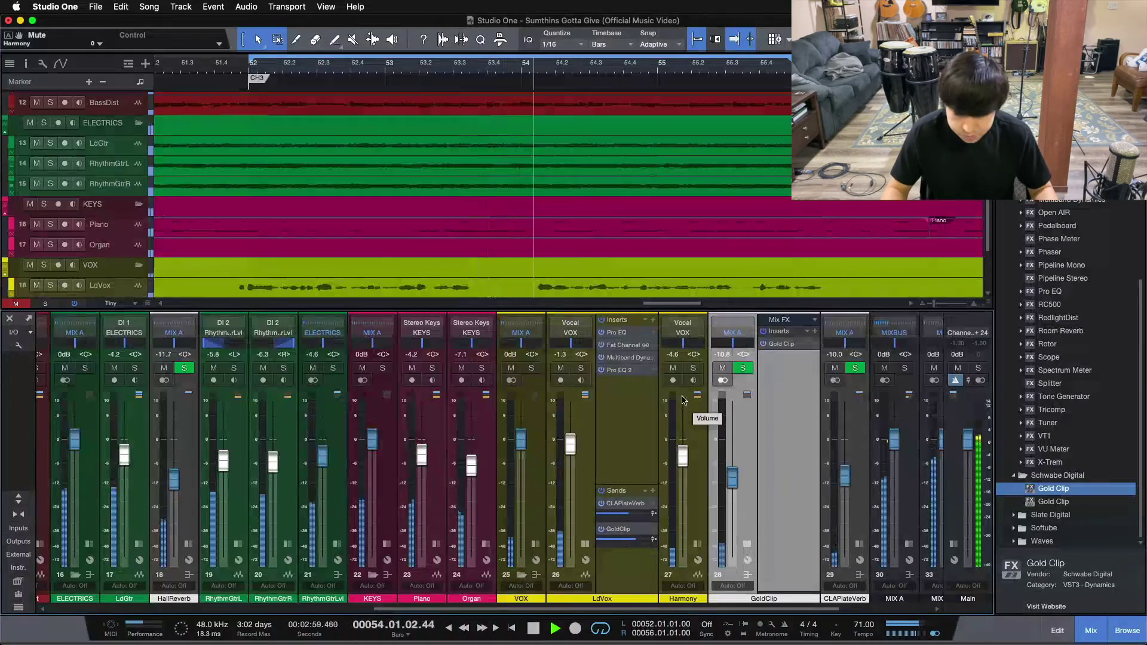
Compare the full mix, harmony included, with the GoldClip bus muted and unmuted, and collapse the bus's insert display.
click(723, 368)
click(723, 369)
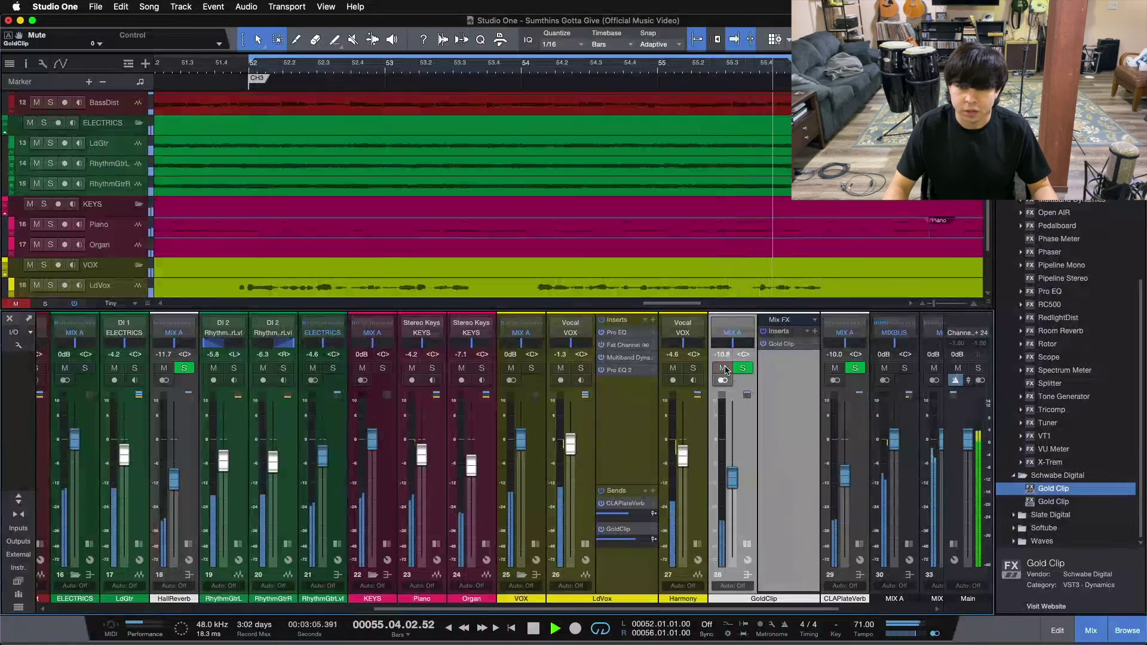
click(724, 368)
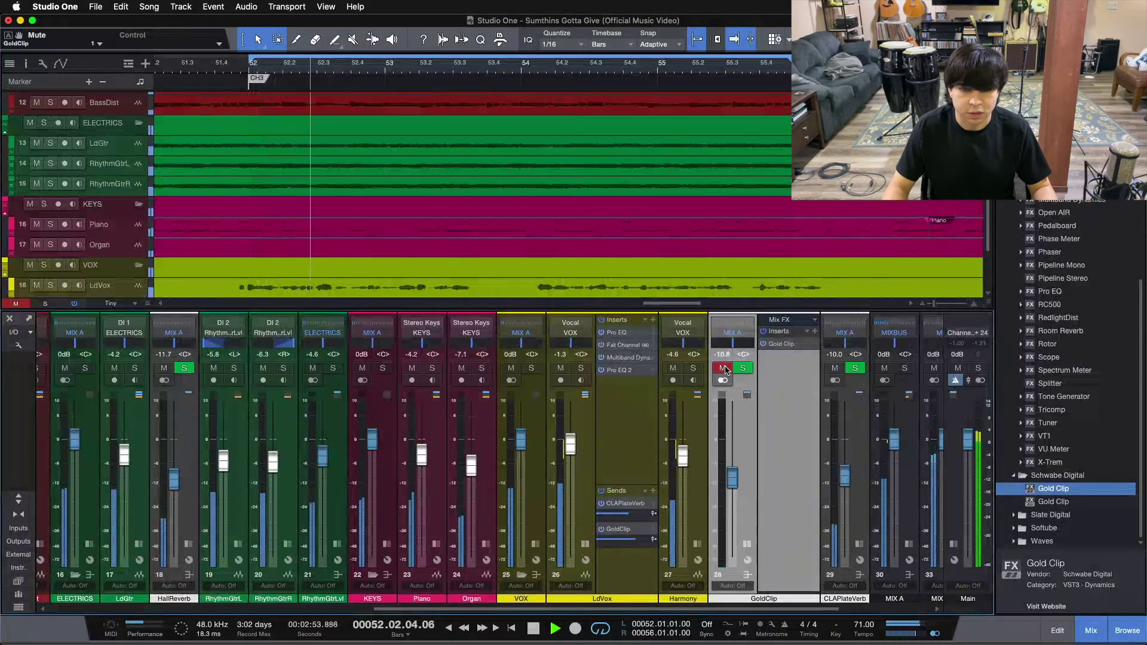
click(723, 369)
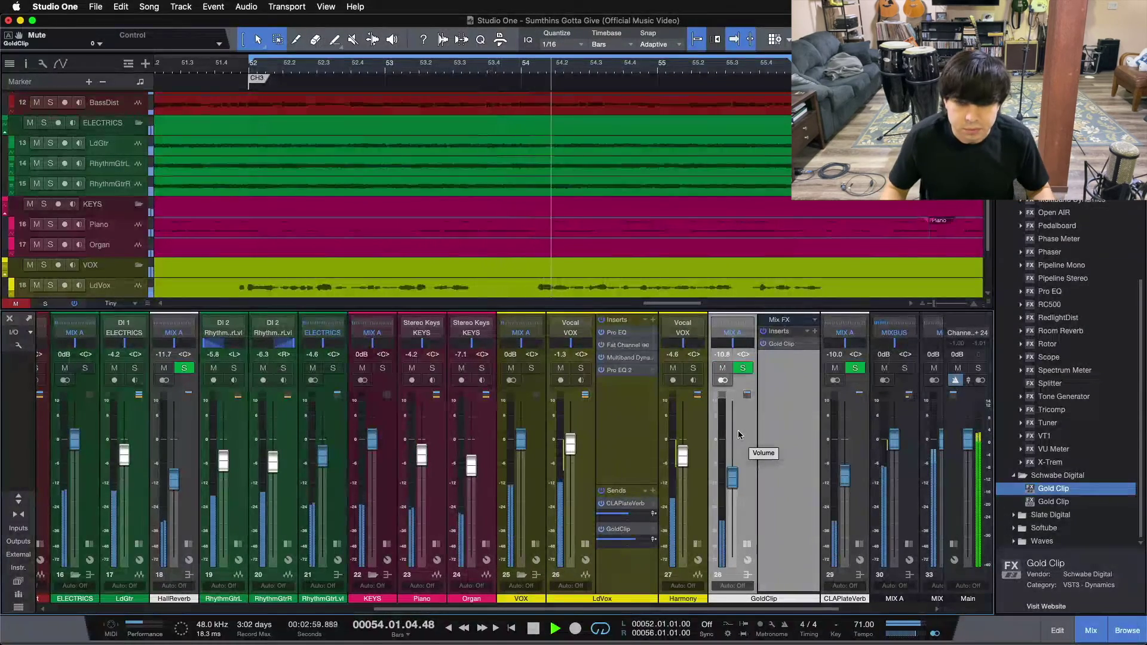
click(723, 369)
click(724, 369)
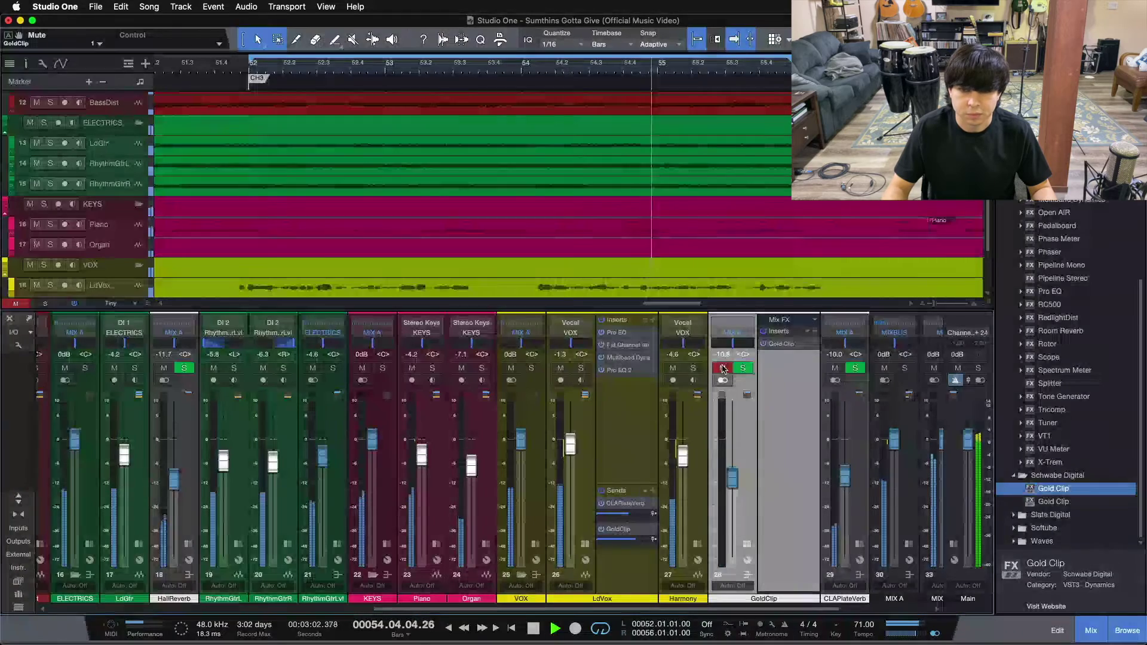
click(747, 542)
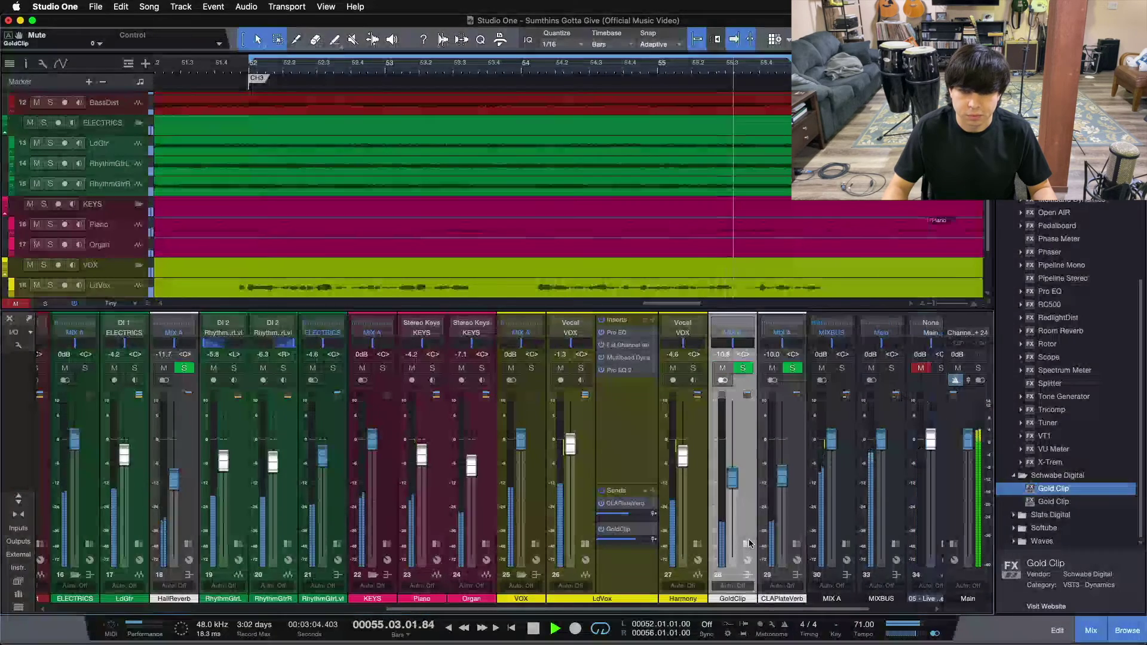
click(723, 369)
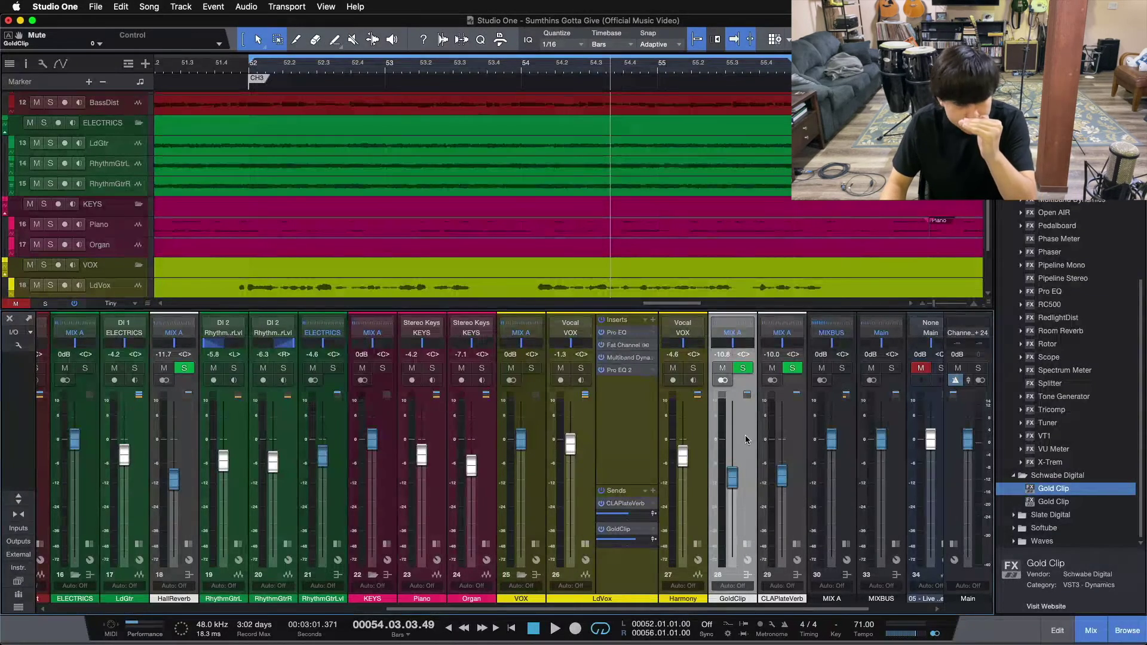
click(724, 368)
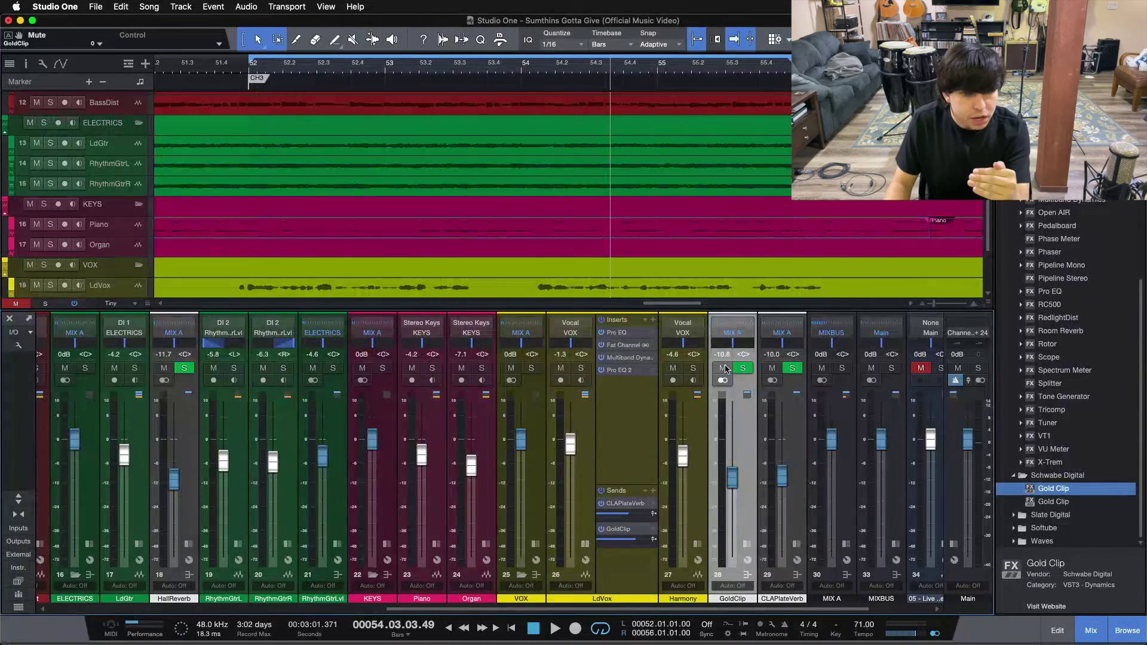
Replay the loop from bar 52 with the GoldClip bus's inserts expanded, muting and unmuting the bus to compare.
key(space)
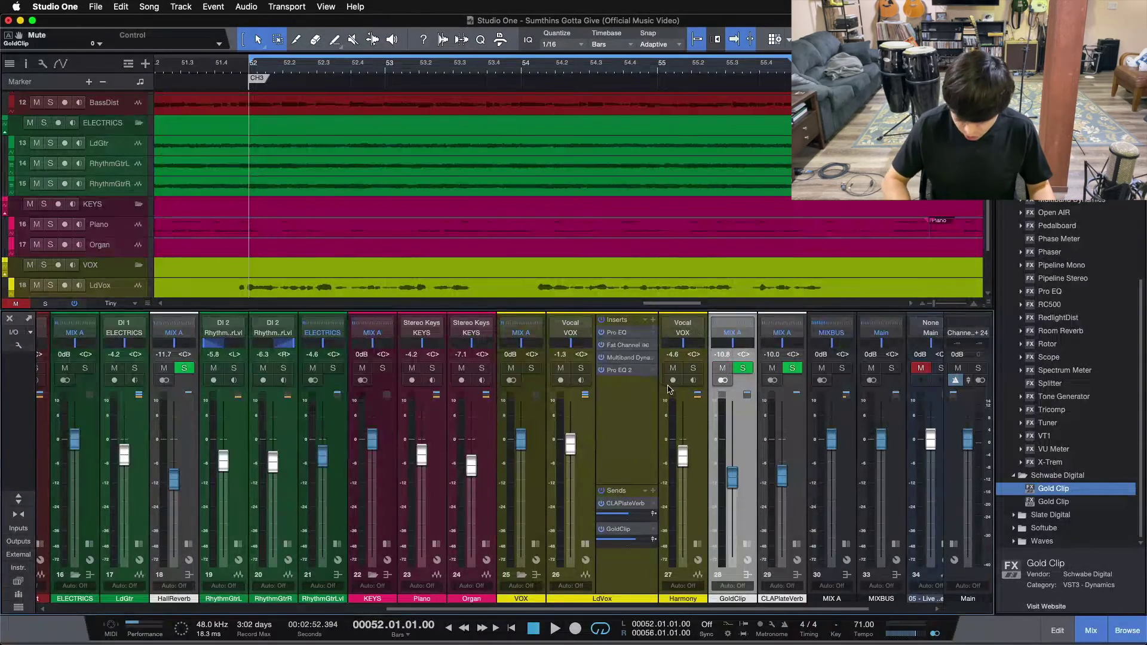
key(space)
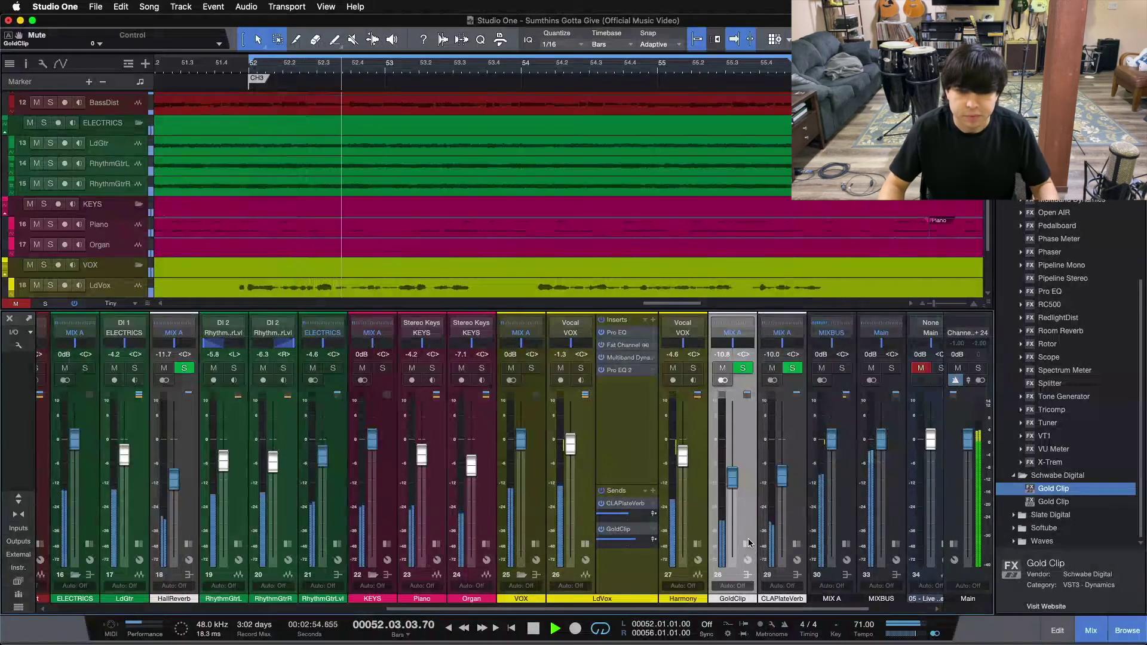
click(746, 575)
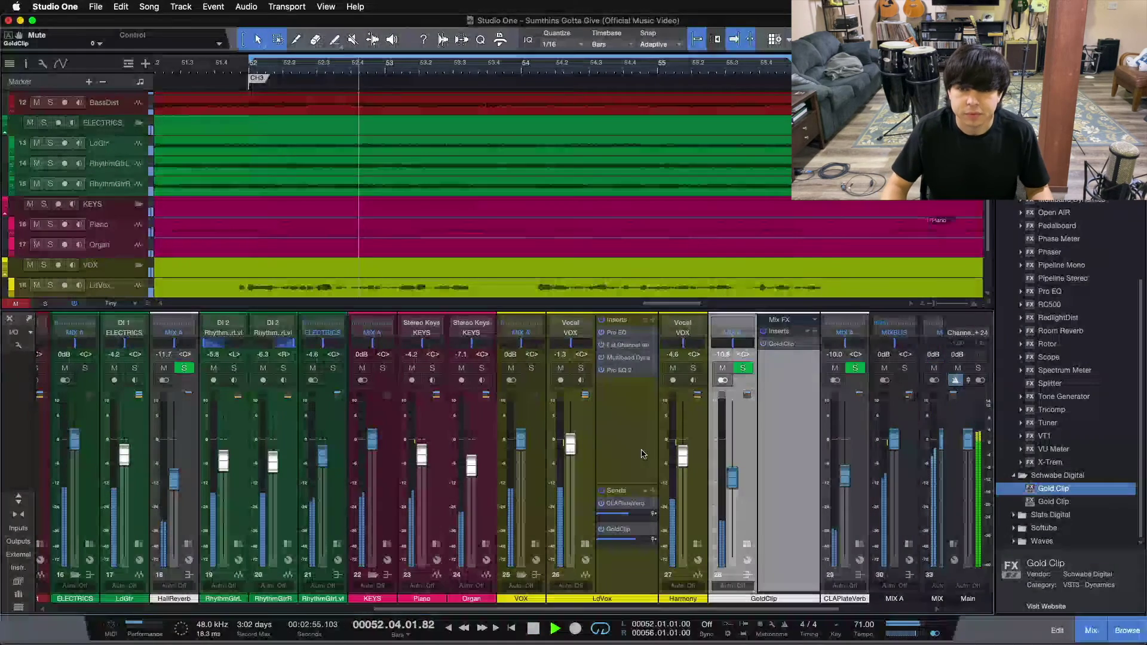
click(723, 369)
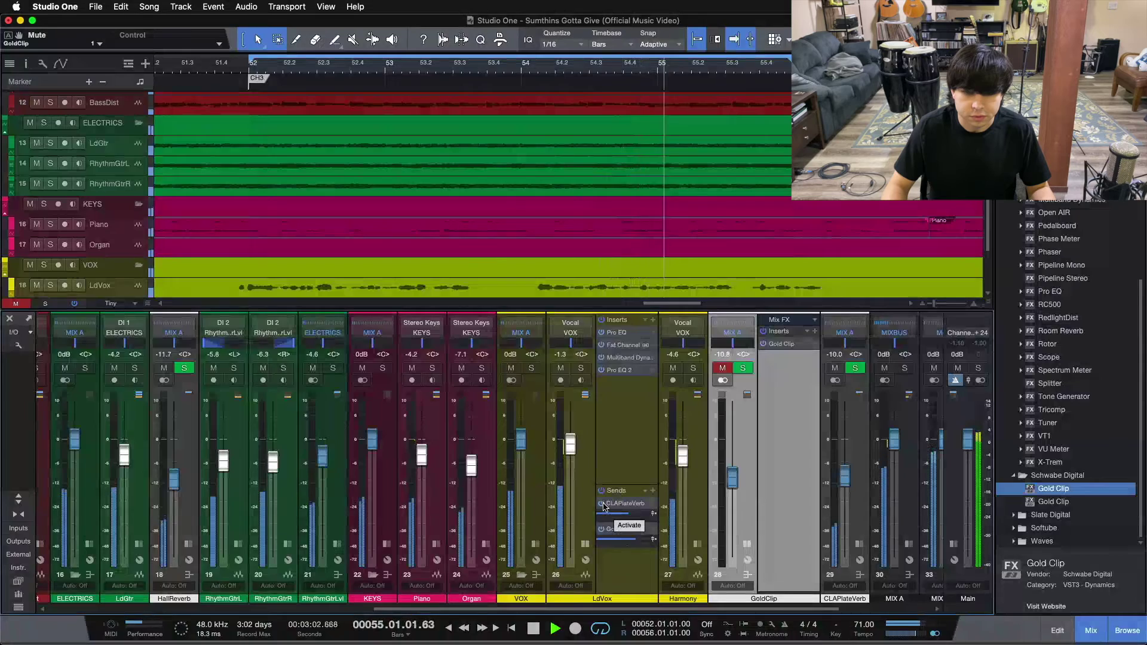
click(721, 369)
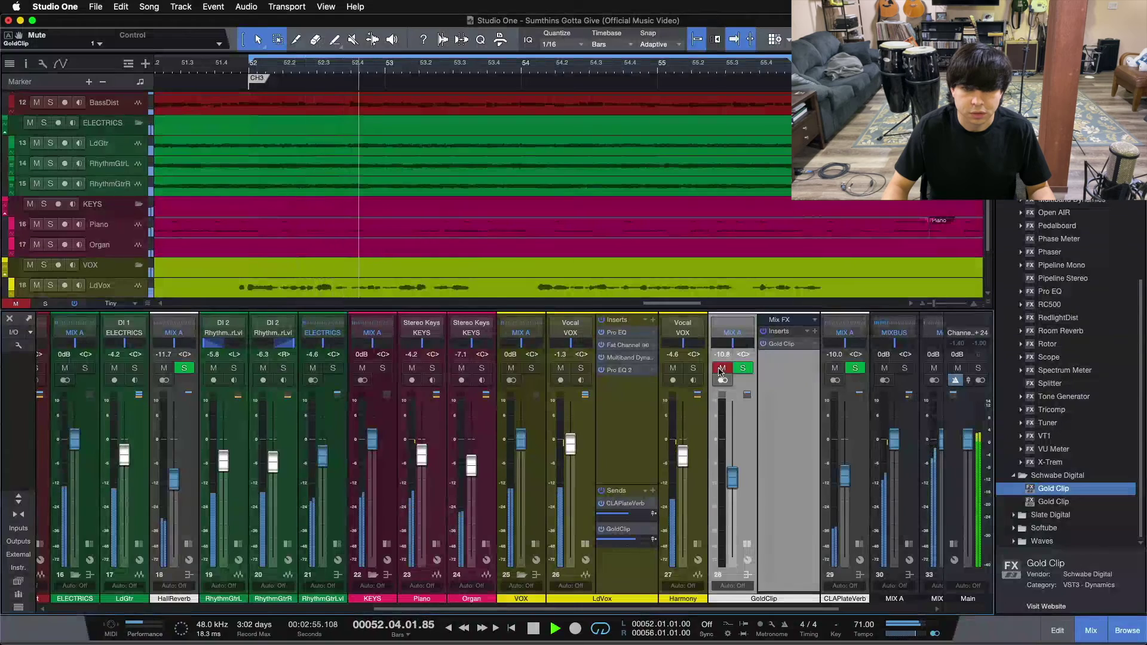
click(721, 369)
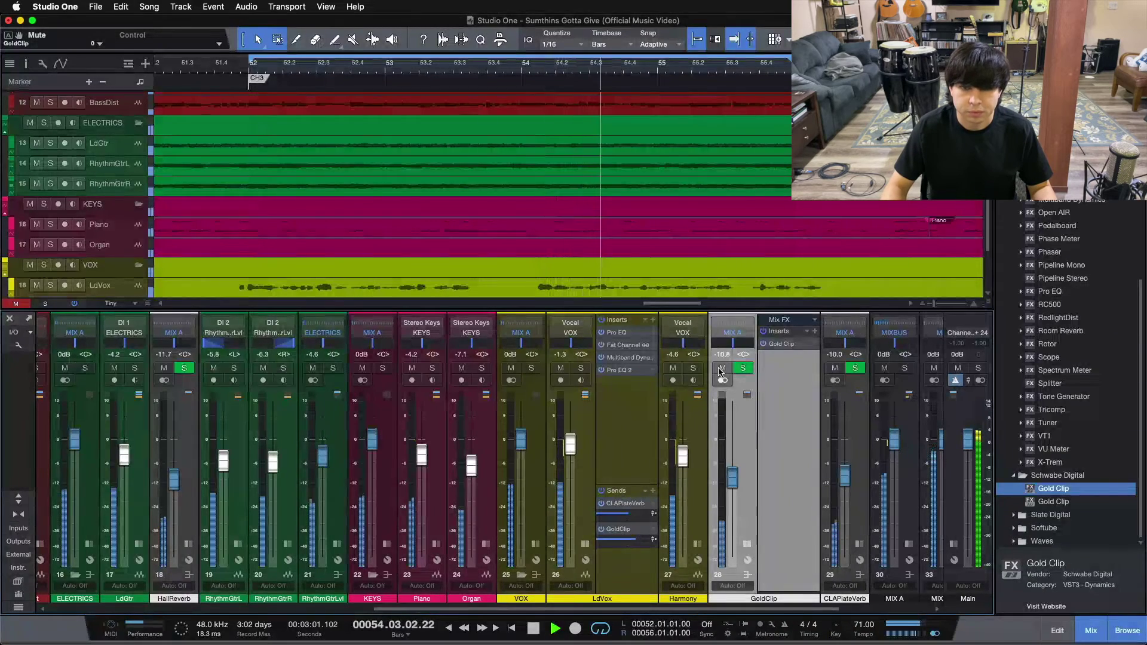
click(721, 369)
click(721, 369)
Solo the LdVox channel again and switch off its CLAPlateVerb send.
click(580, 368)
click(601, 503)
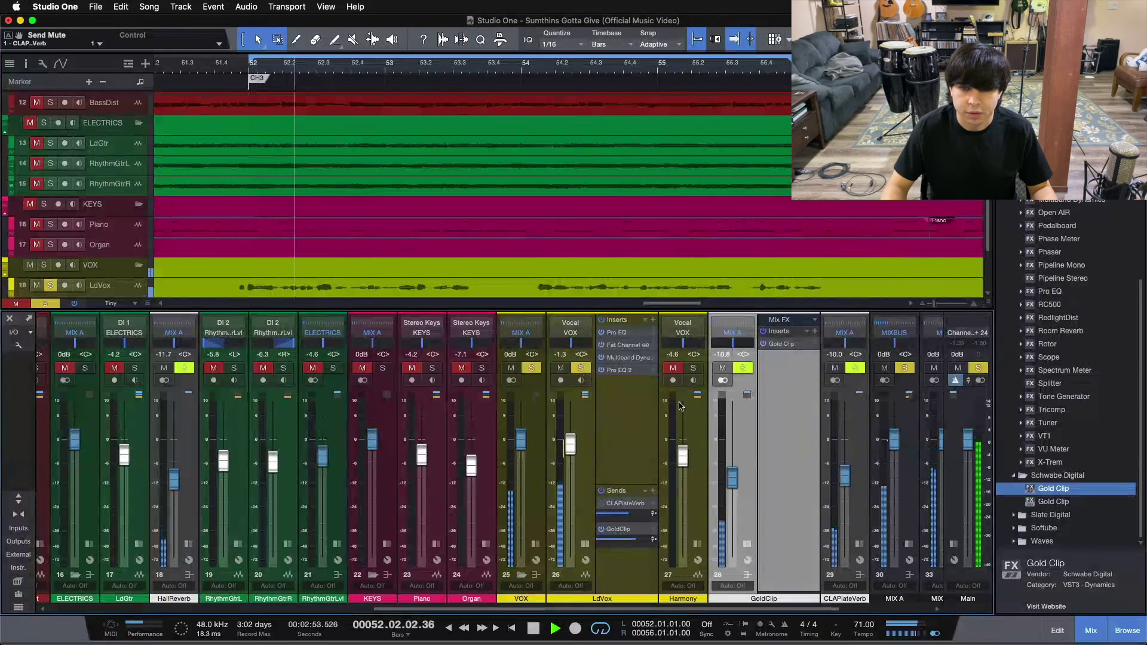
Compare the soloed LdVox with its GoldClip send switched off and on, leave the send on and stop playback.
click(602, 529)
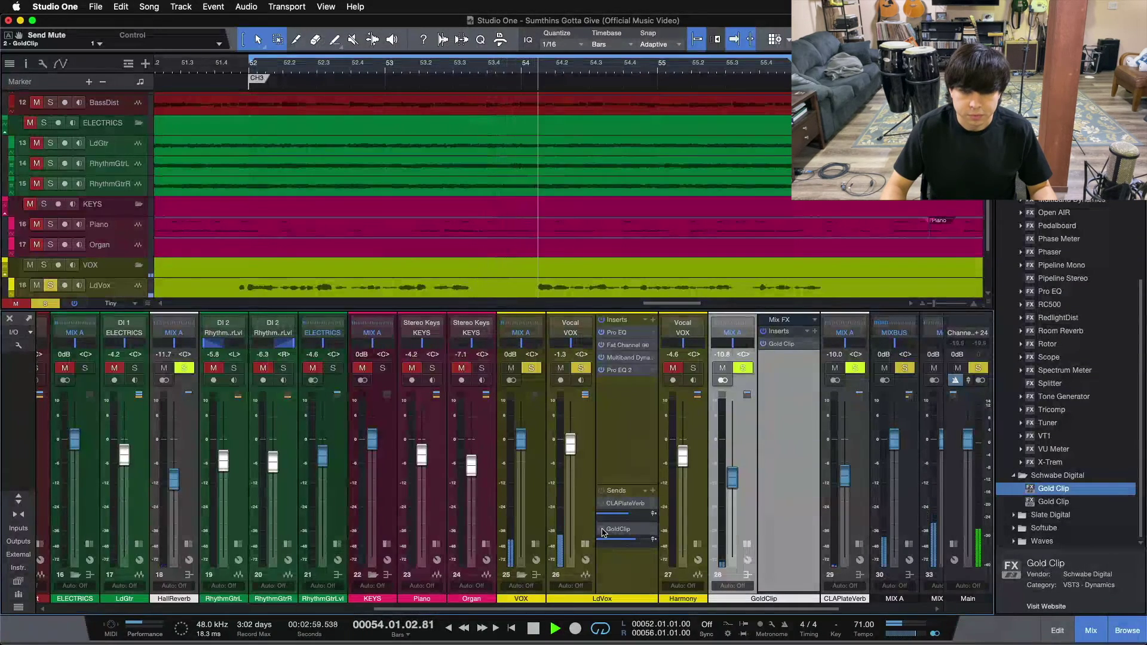
click(601, 529)
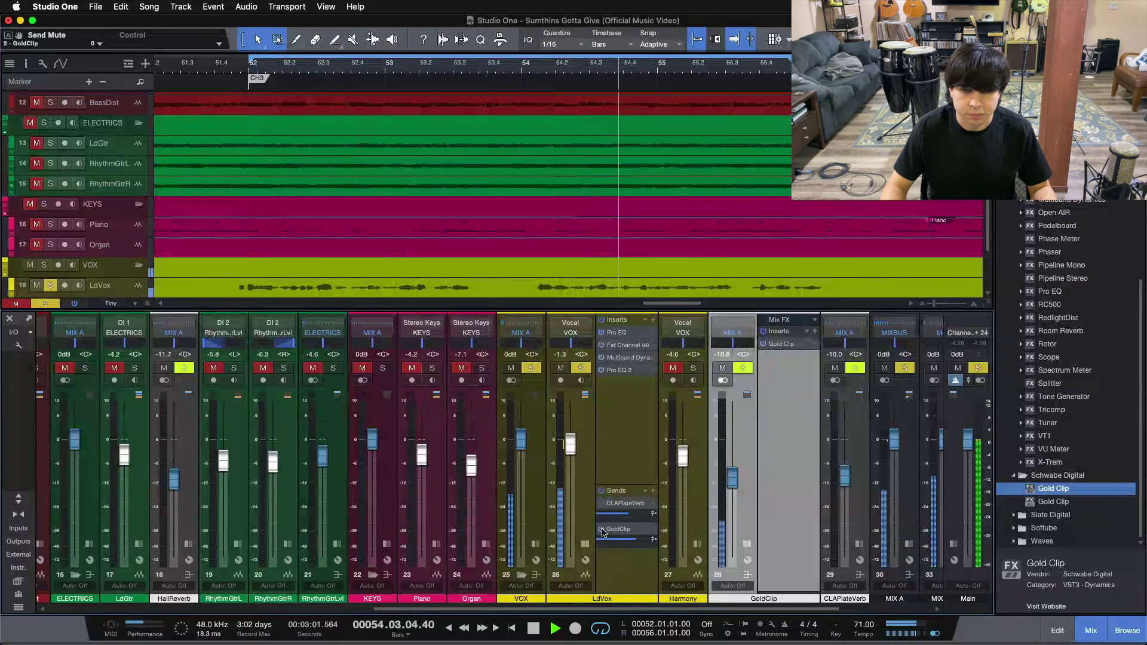
click(601, 529)
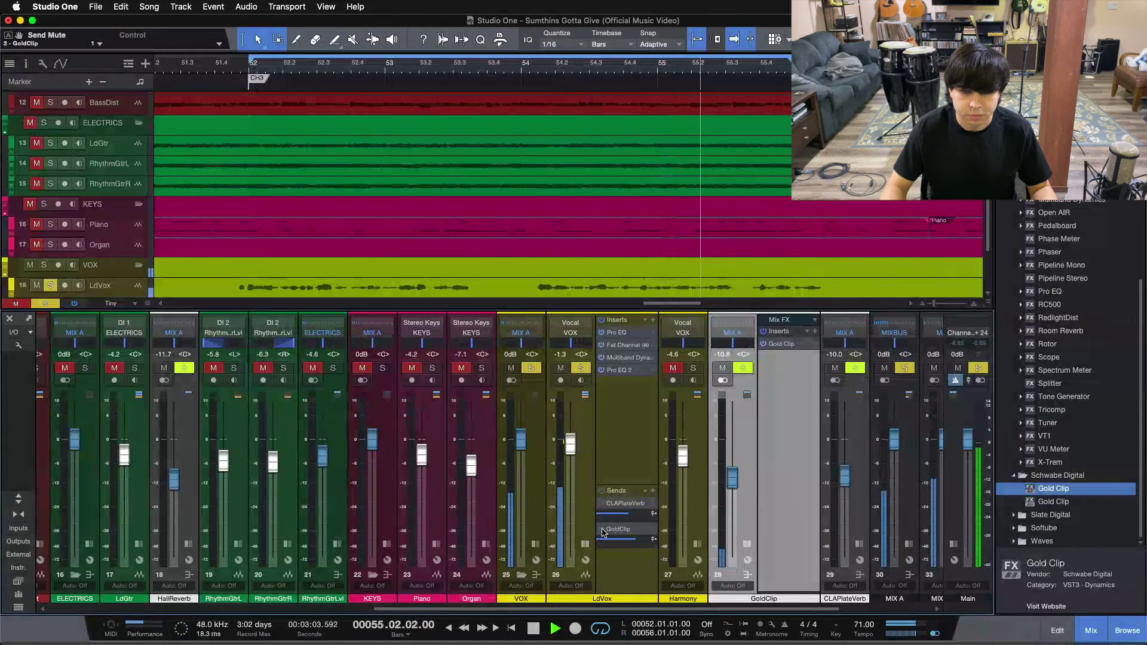
click(601, 530)
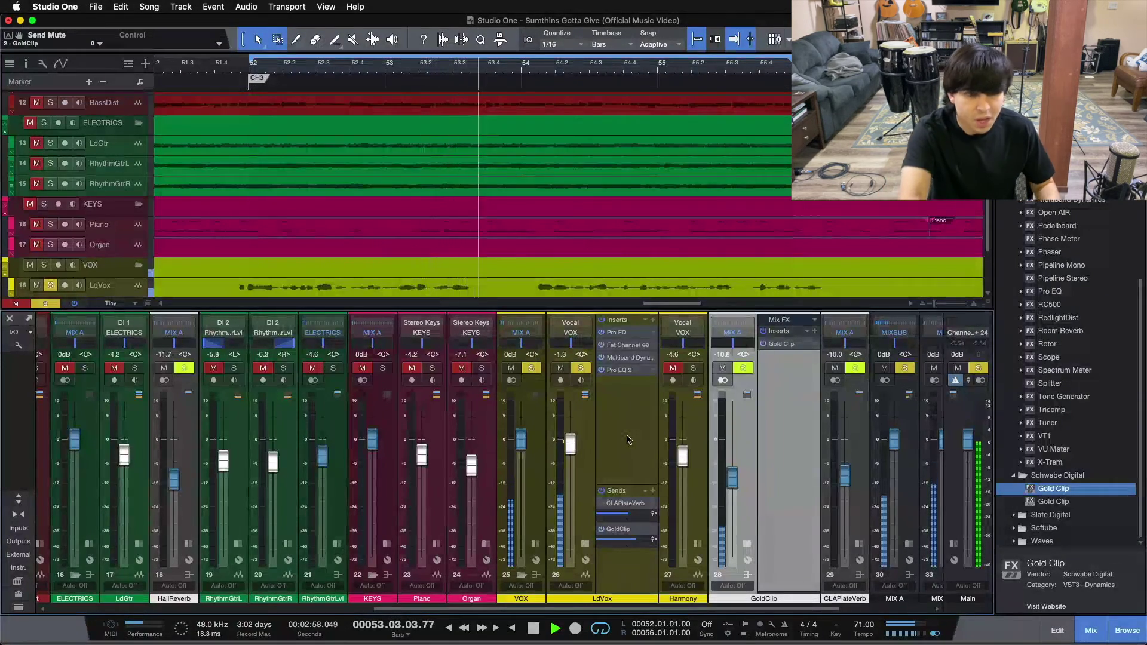
key(space)
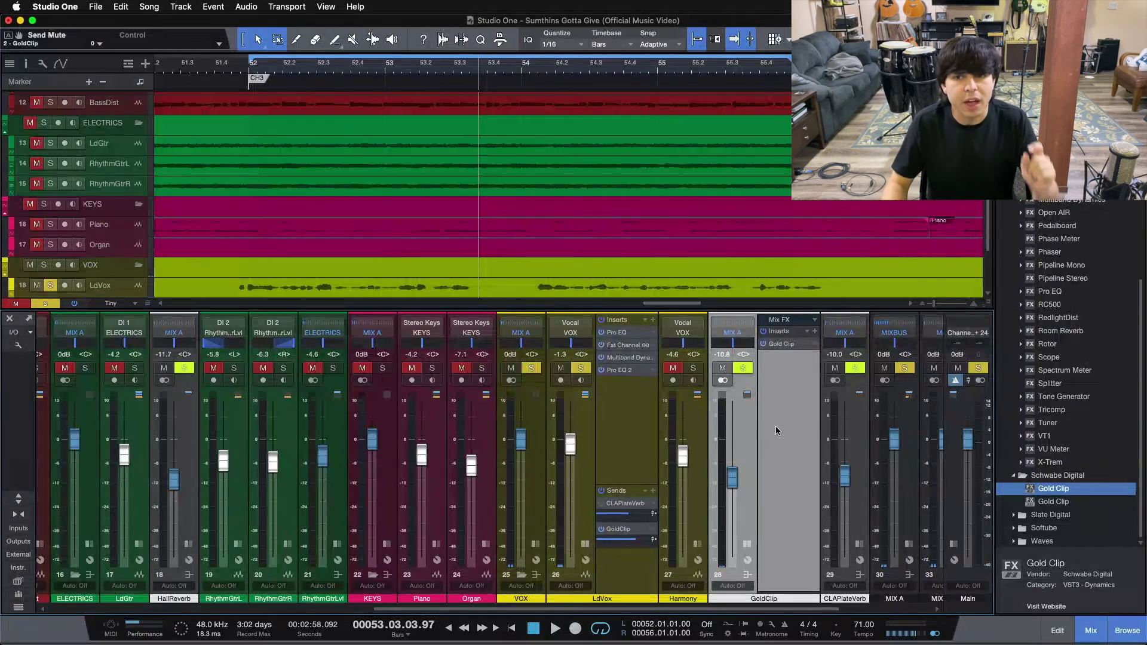
Open the Gold Clip plug-in on the GoldClip bus and move its window lower, clear of the timeline ruler.
click(775, 346)
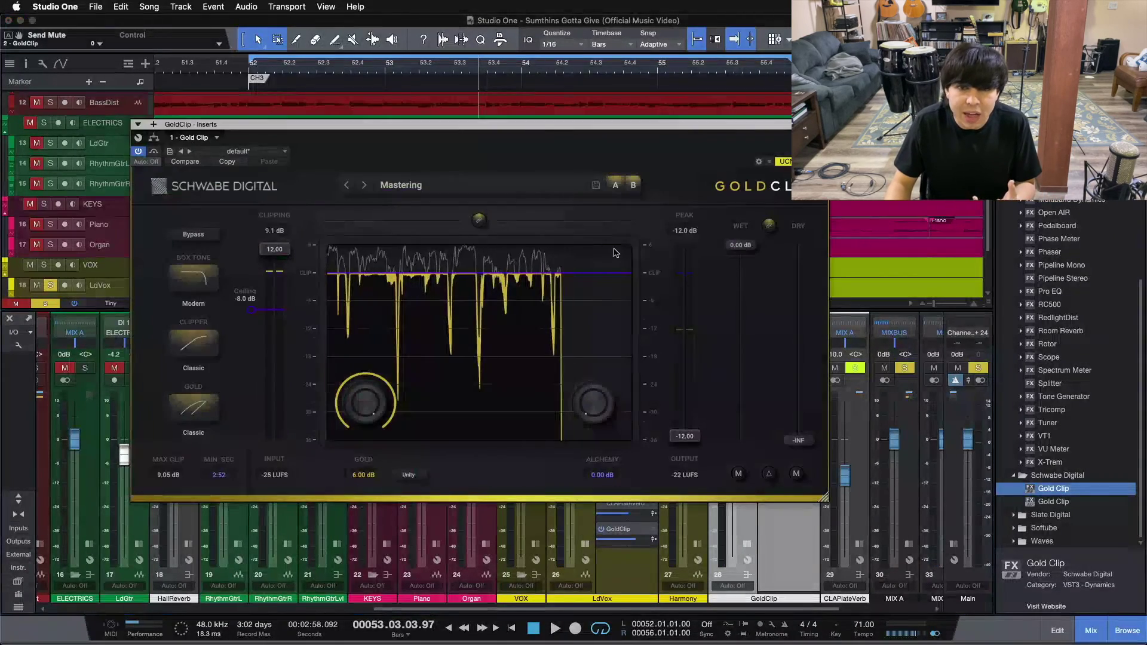
drag(478, 138, 554, 196)
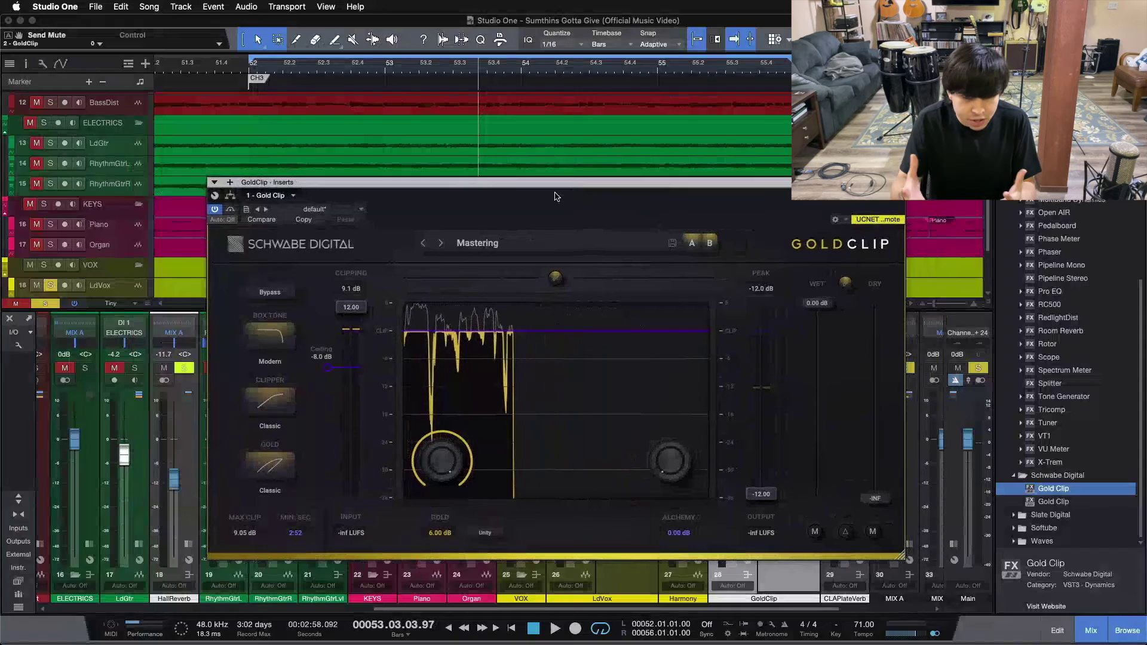